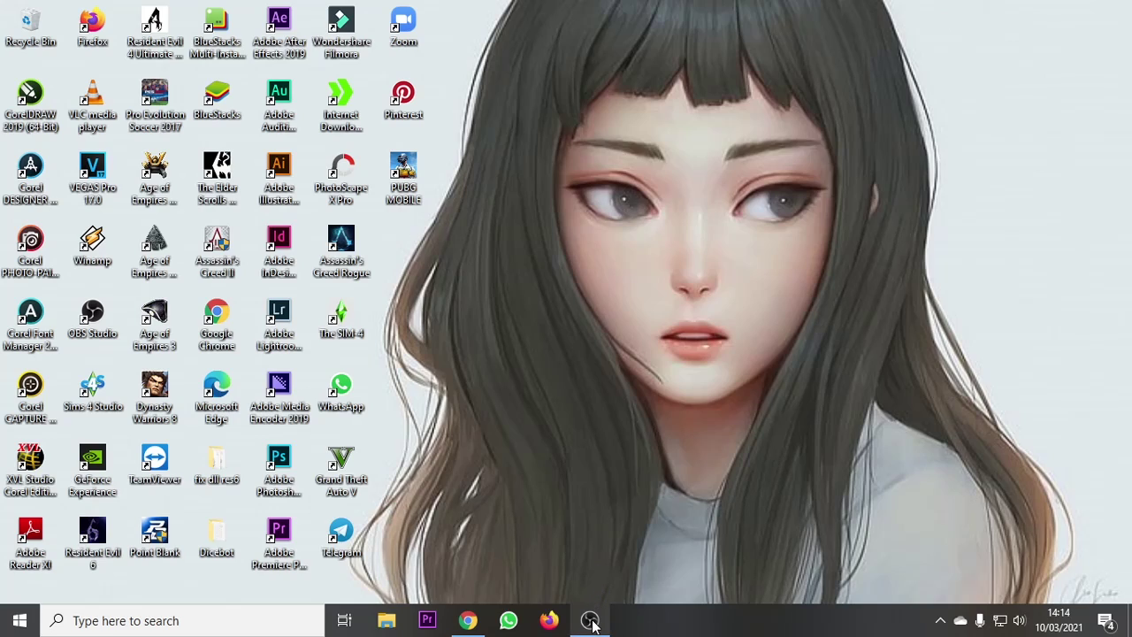
{"action": "mouse_move", "coordinate": [591, 624]}
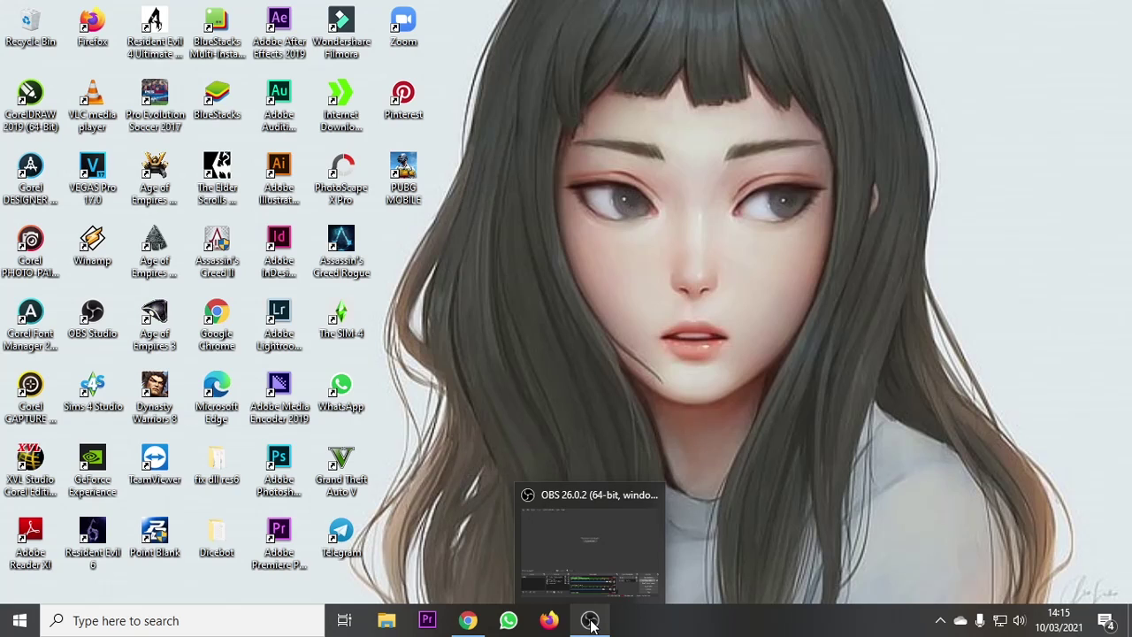
{"action": "left_click", "coordinate": [592, 625]}
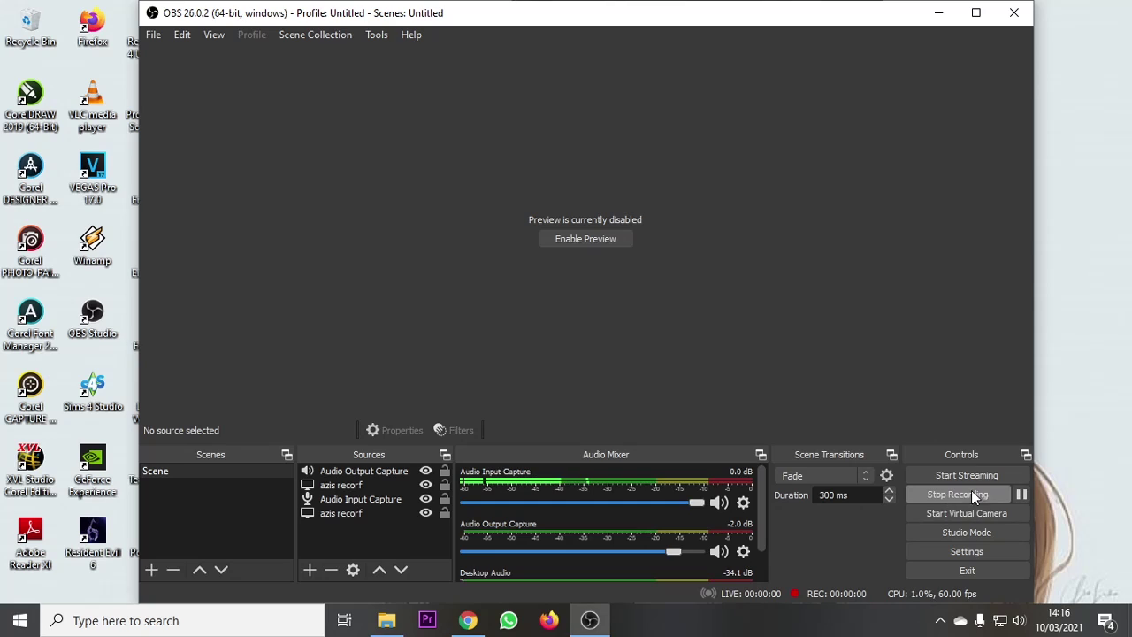
{"action": "left_click", "coordinate": [938, 16]}
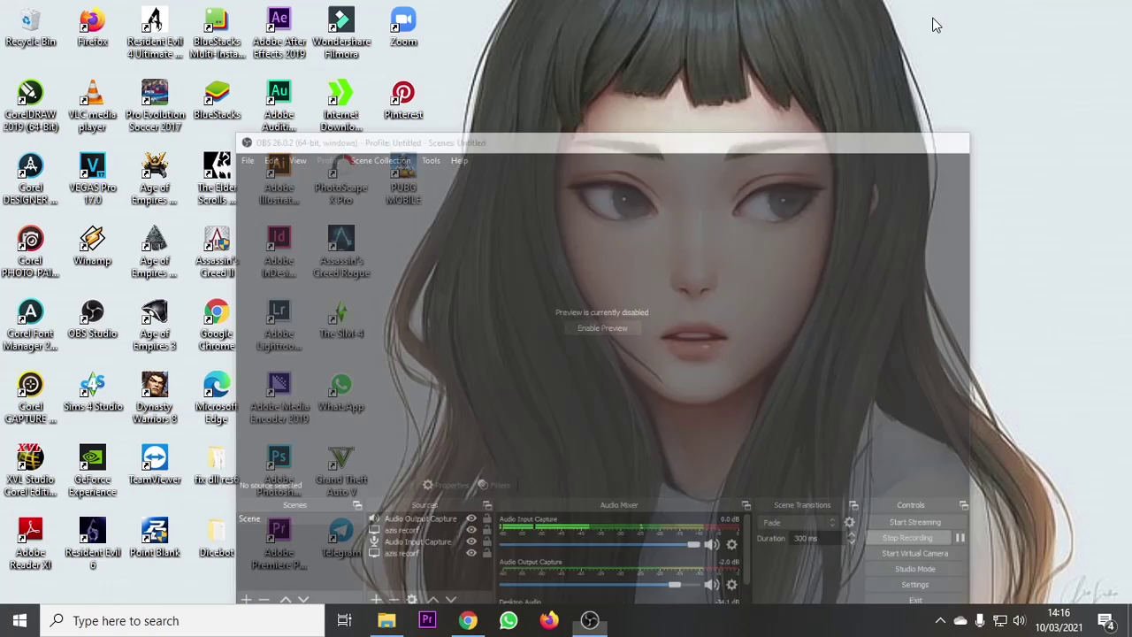
{"action": "right_click", "coordinate": [737, 230]}
{"action": "left_click", "coordinate": [766, 277]}
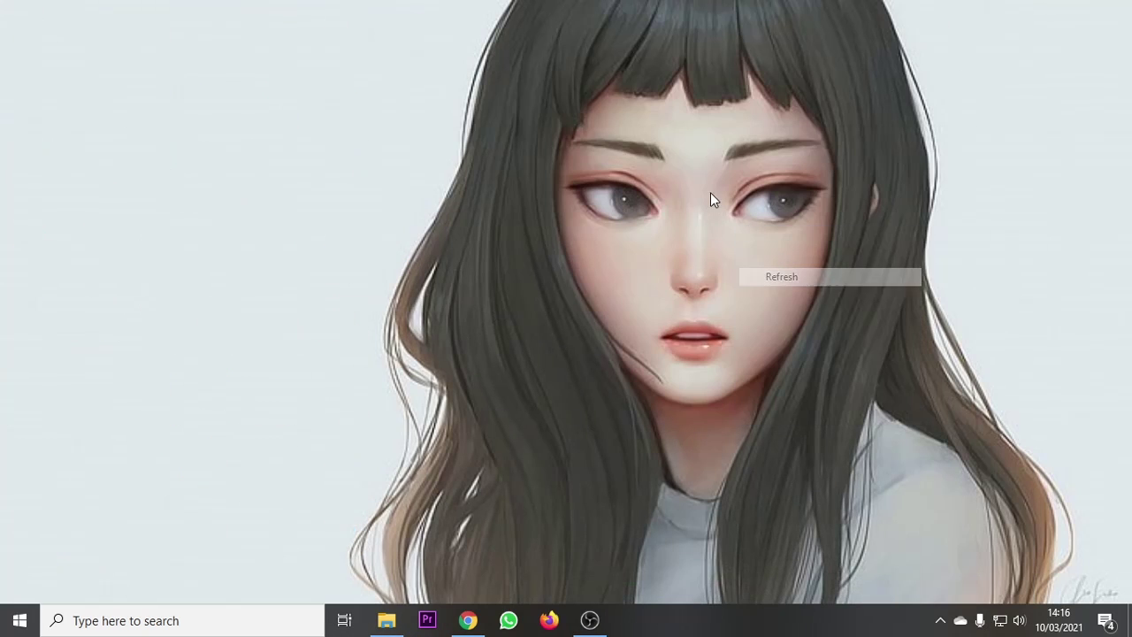
{"action": "right_click", "coordinate": [706, 193]}
{"action": "left_click", "coordinate": [755, 245]}
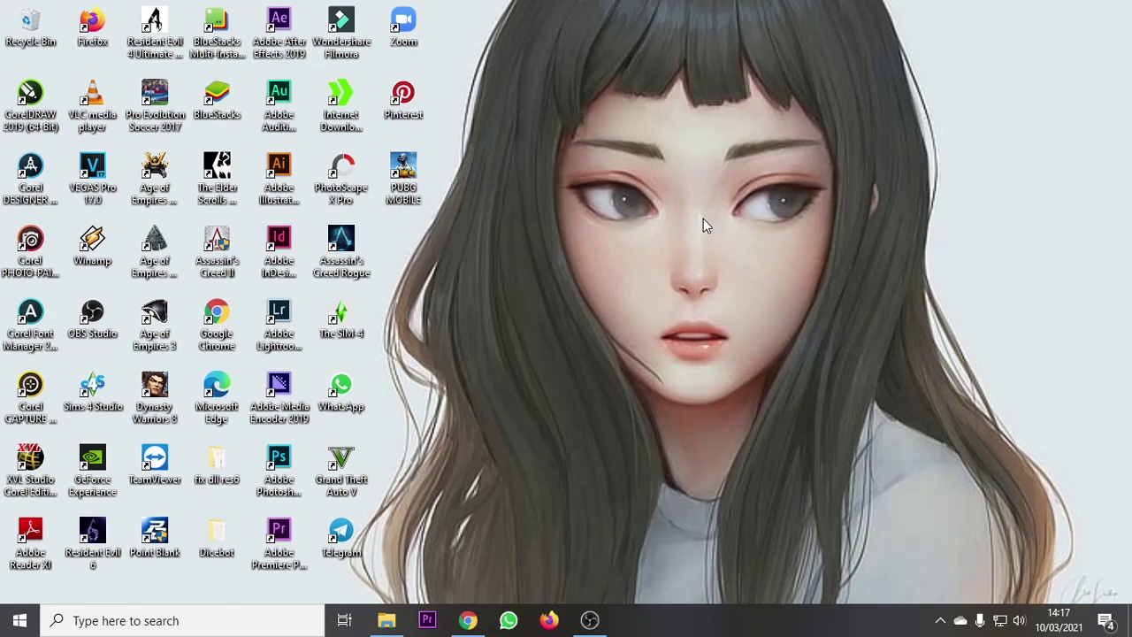
{"action": "right_click", "coordinate": [683, 216]}
{"action": "left_click", "coordinate": [731, 264]}
Switch to Chrome, open the Legacies poster pin on the "face me" Pinterest board and follow it to its We Heart It post
{"action": "left_click", "coordinate": [469, 621]}
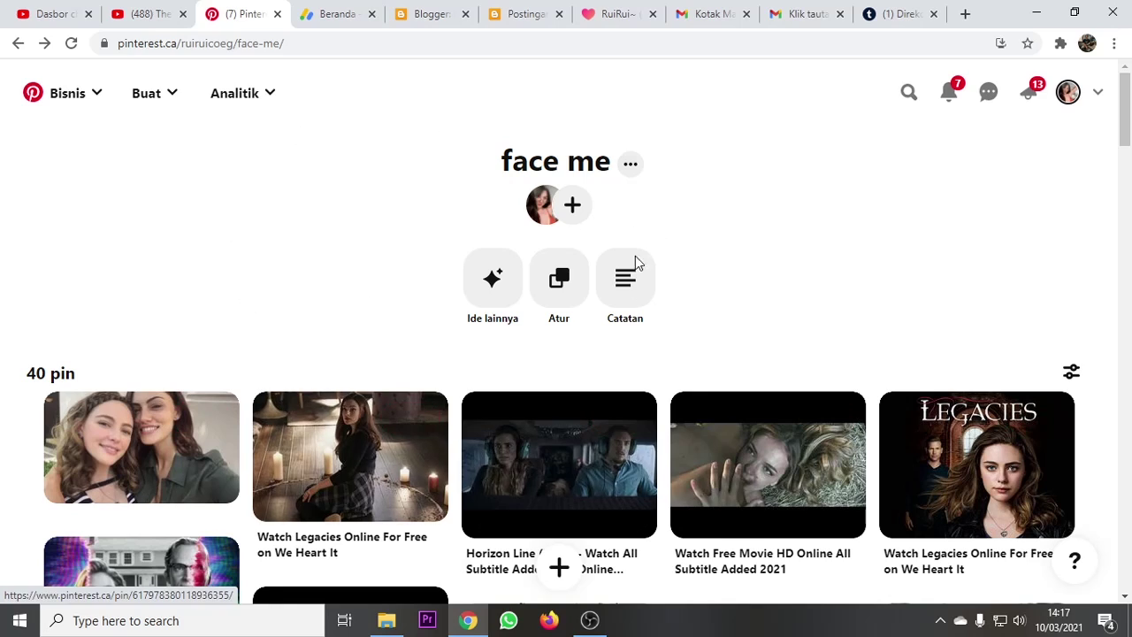
{"action": "scroll", "coordinate": [559, 443], "scroll_direction": "down", "scroll_amount": 1}
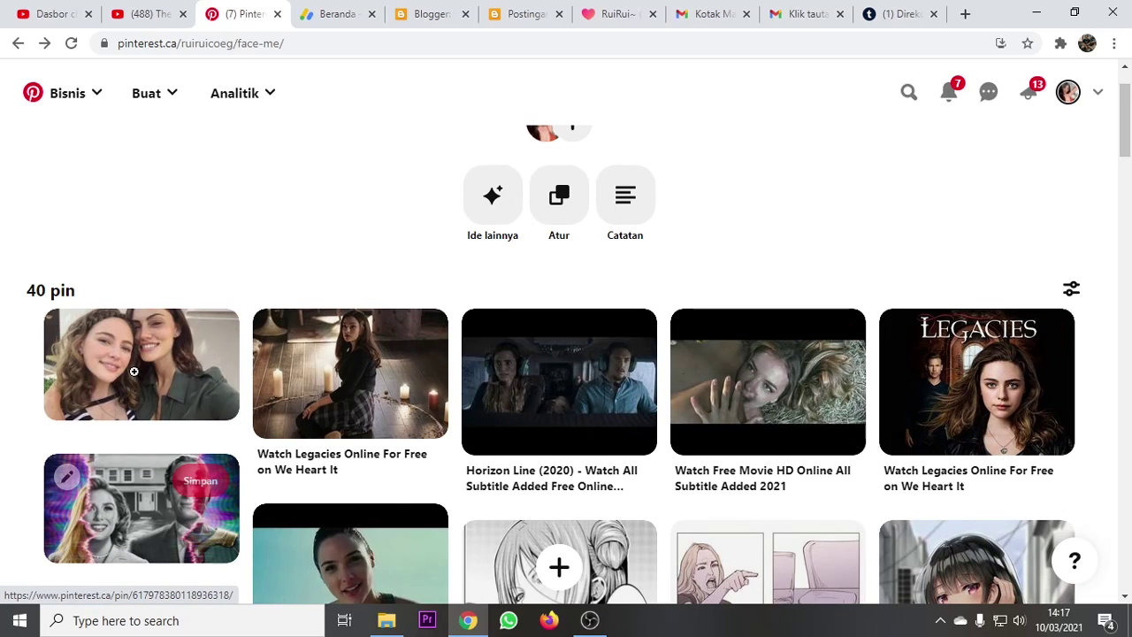
{"action": "left_click", "coordinate": [961, 387]}
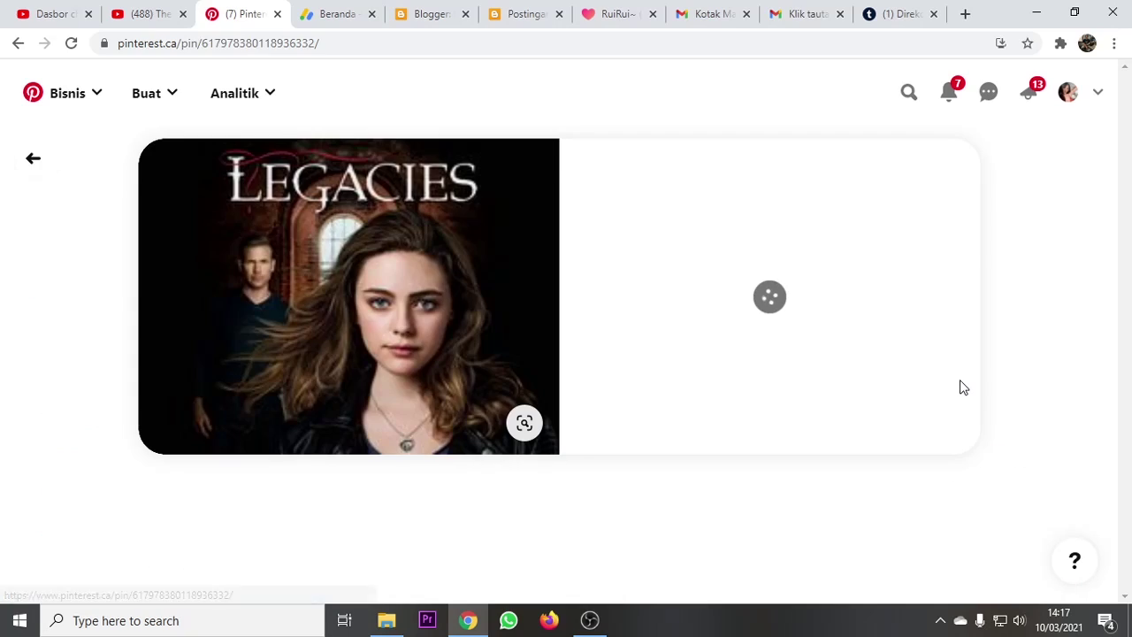
{"action": "left_click", "coordinate": [395, 292]}
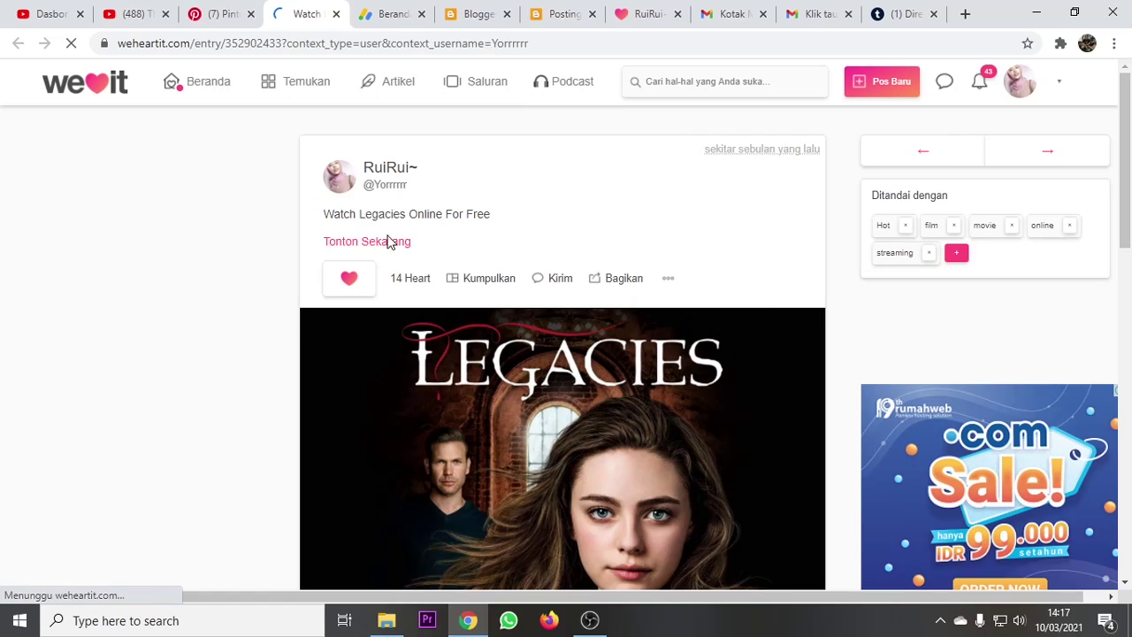
{"action": "scroll", "coordinate": [517, 304], "scroll_direction": "down", "scroll_amount": 1}
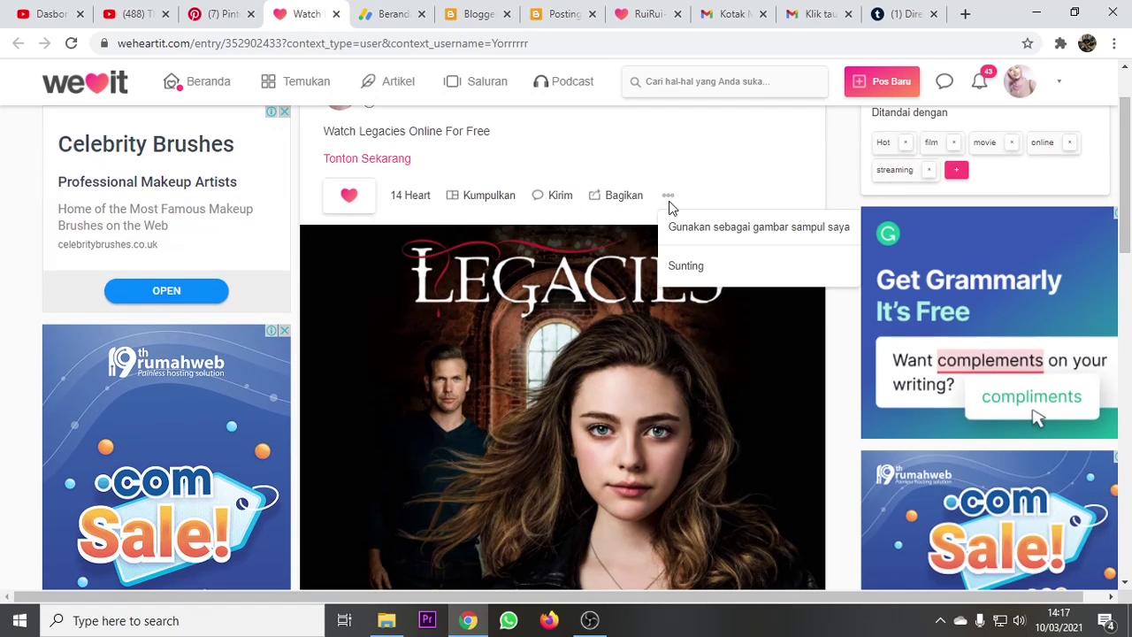
{"action": "scroll", "coordinate": [655, 212], "scroll_direction": "up", "scroll_amount": 1}
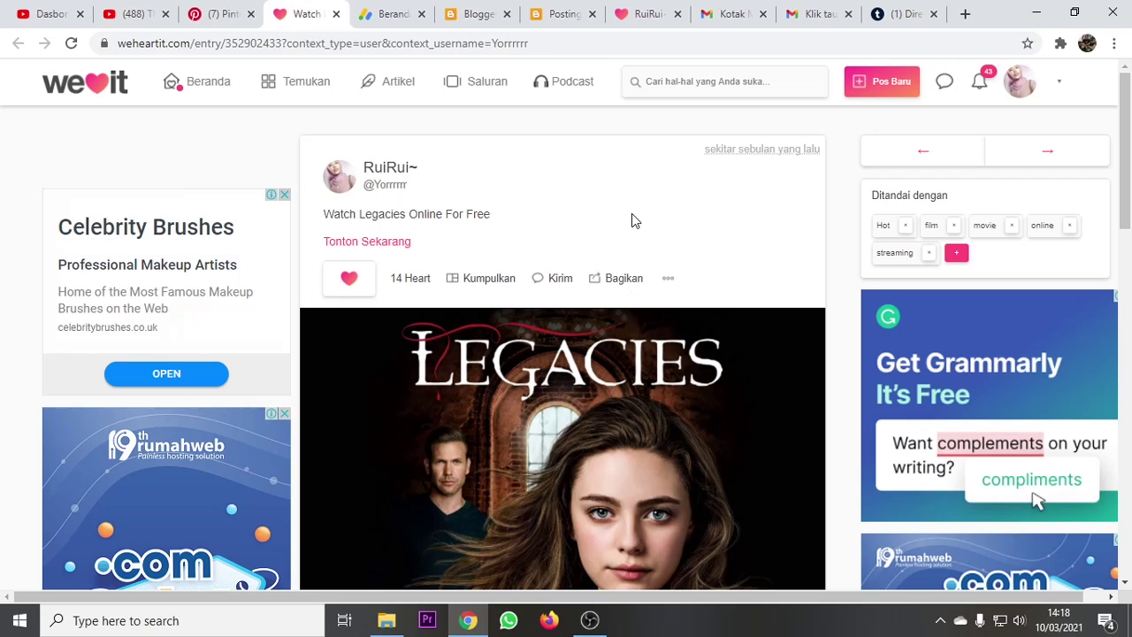
Return to the "face me" board on Pinterest and look over its pins
{"action": "left_click", "coordinate": [223, 15]}
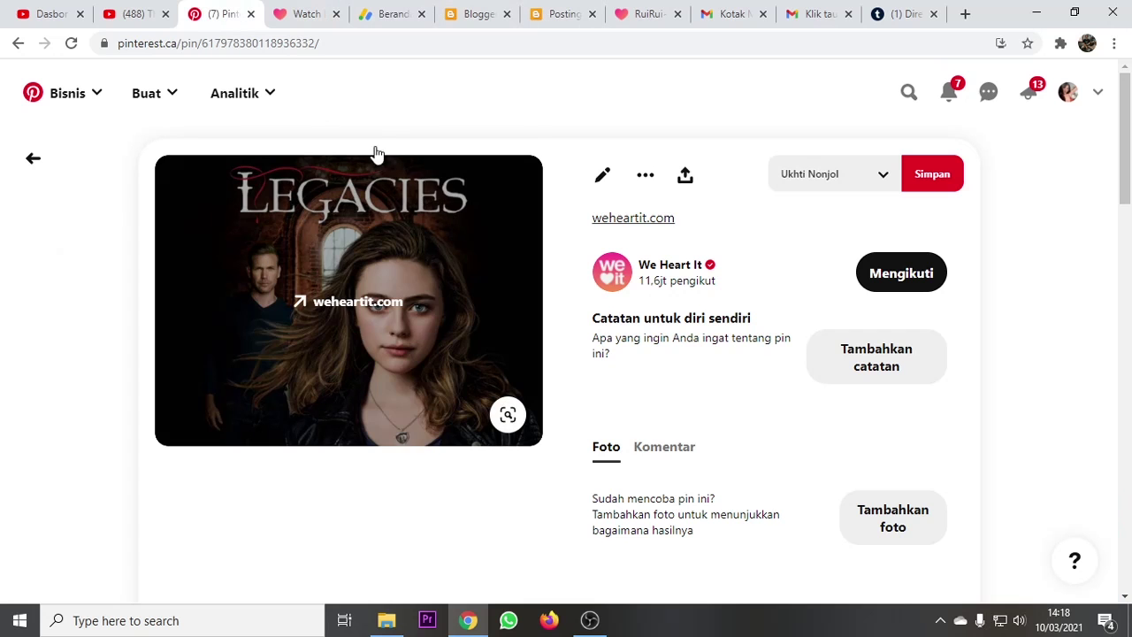
{"action": "left_click", "coordinate": [34, 157]}
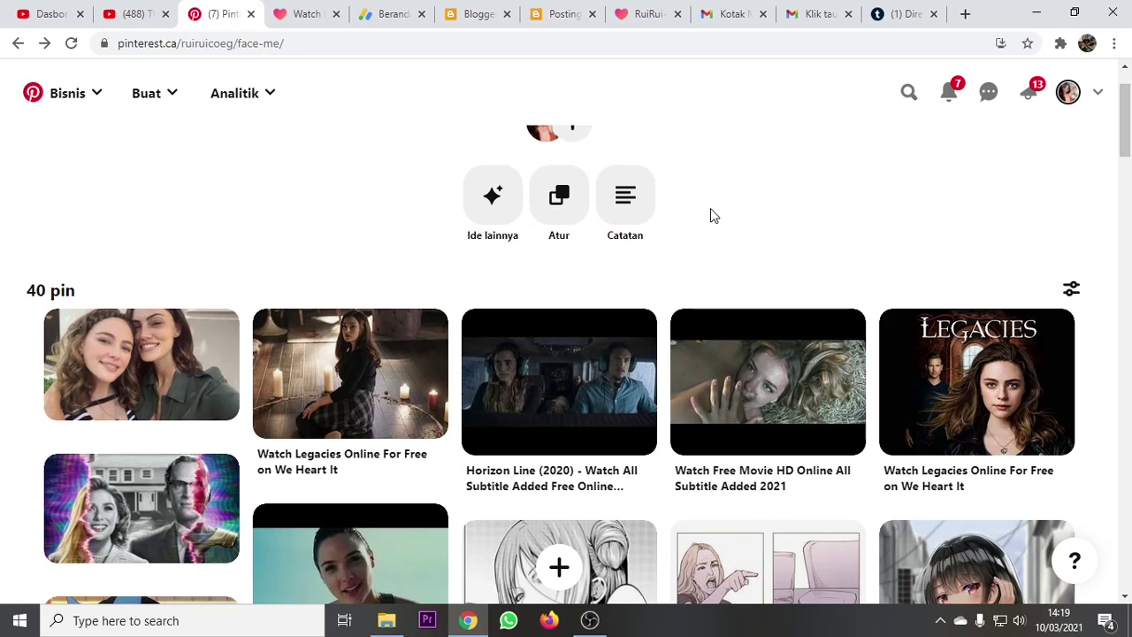
{"action": "scroll", "coordinate": [367, 412], "scroll_direction": "down", "scroll_amount": 2}
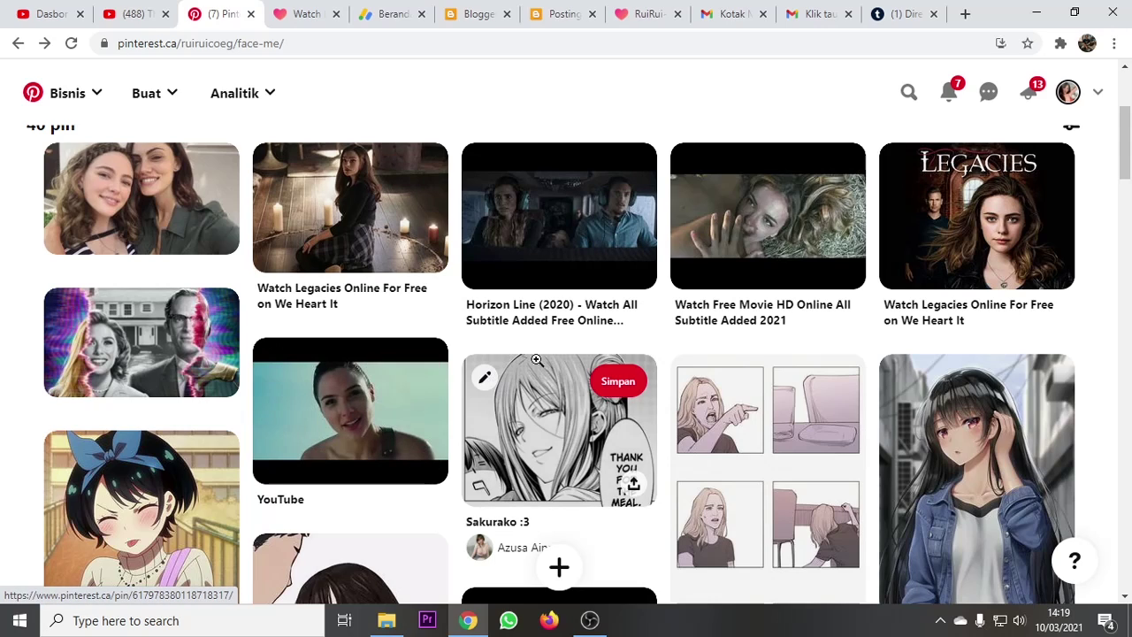
{"action": "scroll", "coordinate": [708, 341], "scroll_direction": "up", "scroll_amount": 3}
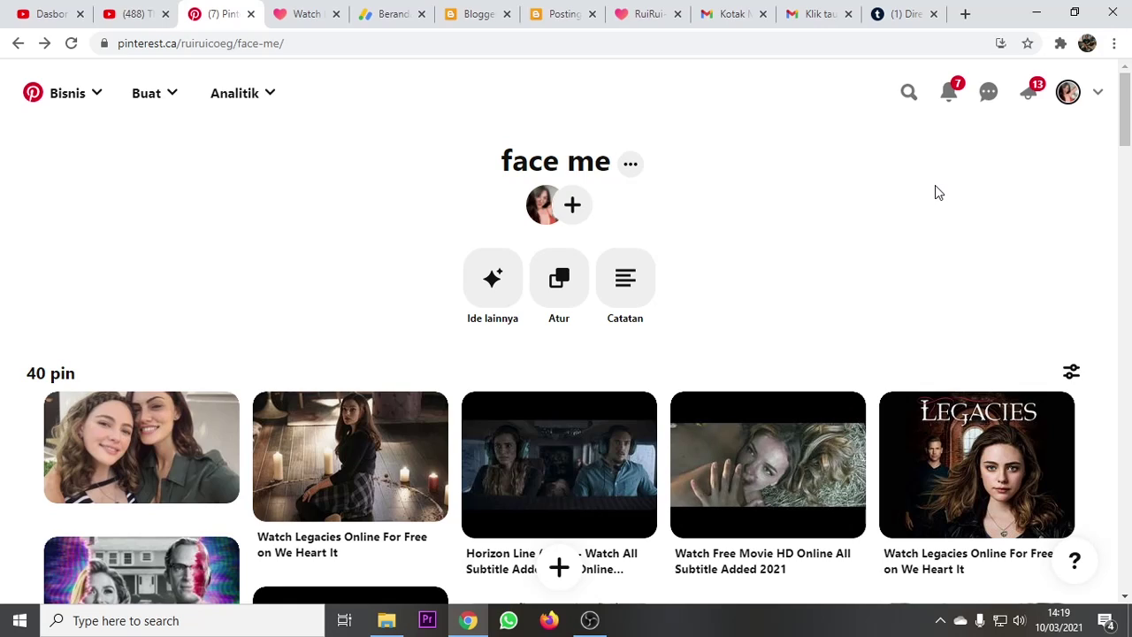
Switch to Tumblr and browse the posts in the recommended For You feed
{"action": "left_click", "coordinate": [902, 15]}
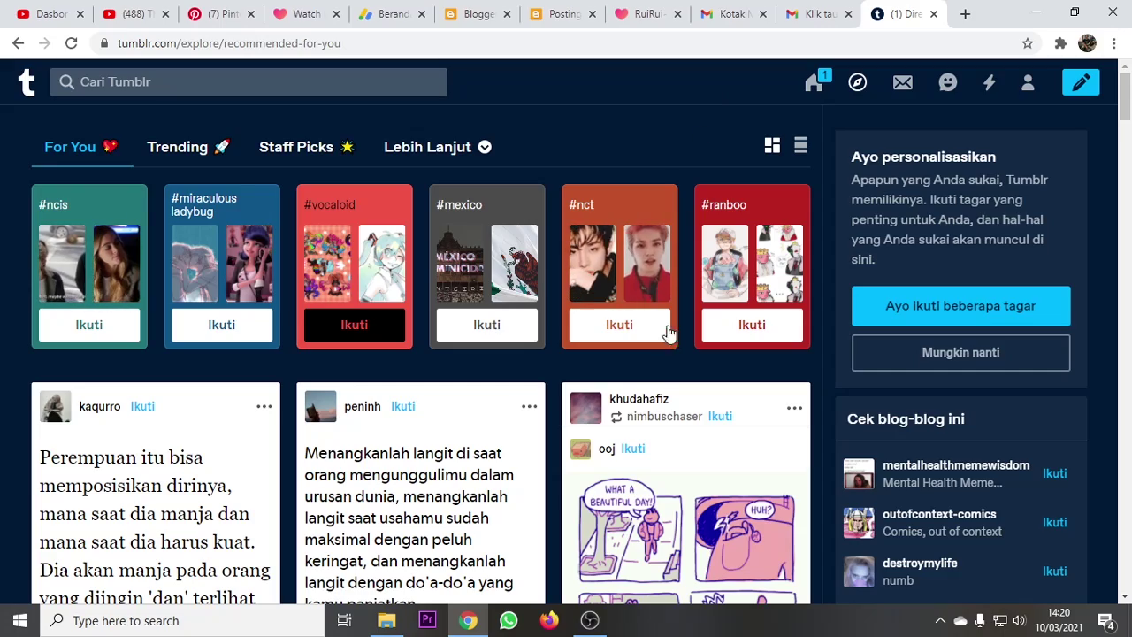
{"action": "scroll", "coordinate": [651, 387], "scroll_direction": "down", "scroll_amount": 8}
{"action": "scroll", "coordinate": [650, 386], "scroll_direction": "up", "scroll_amount": 10}
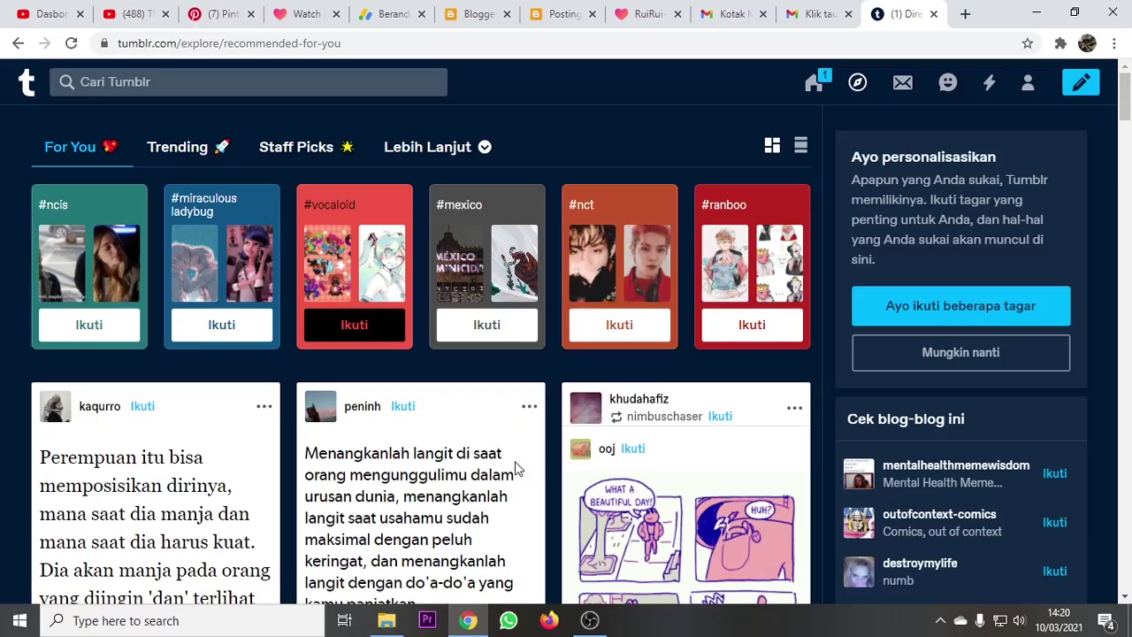
{"action": "scroll", "coordinate": [517, 467], "scroll_direction": "down", "scroll_amount": 15}
{"action": "scroll", "coordinate": [517, 467], "scroll_direction": "down", "scroll_amount": 20}
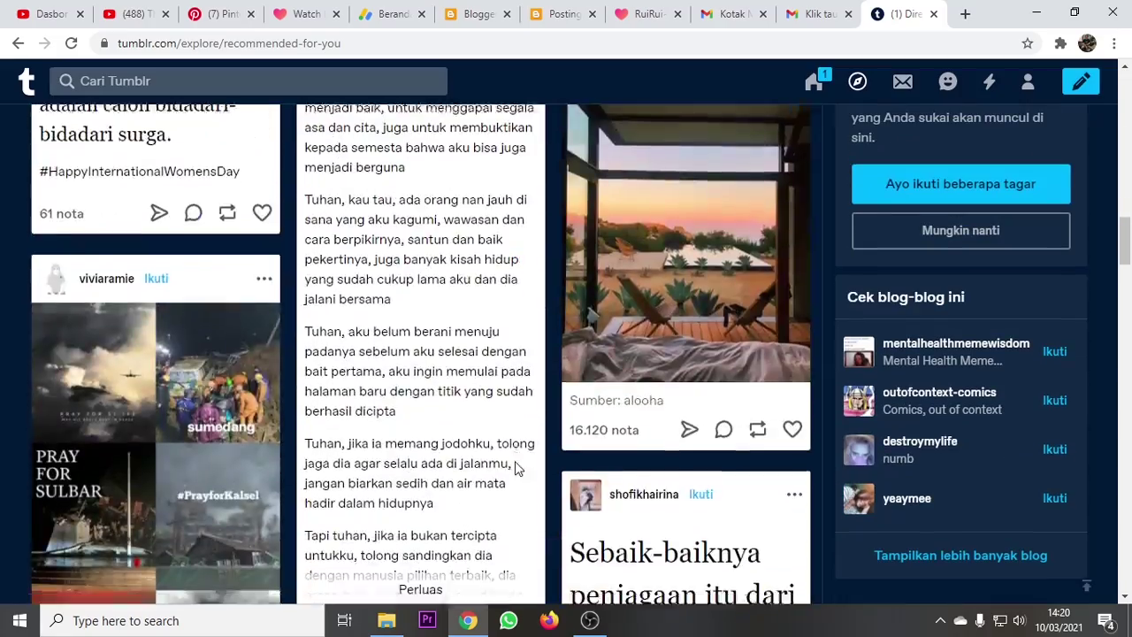
{"action": "scroll", "coordinate": [516, 467], "scroll_direction": "down", "scroll_amount": 20}
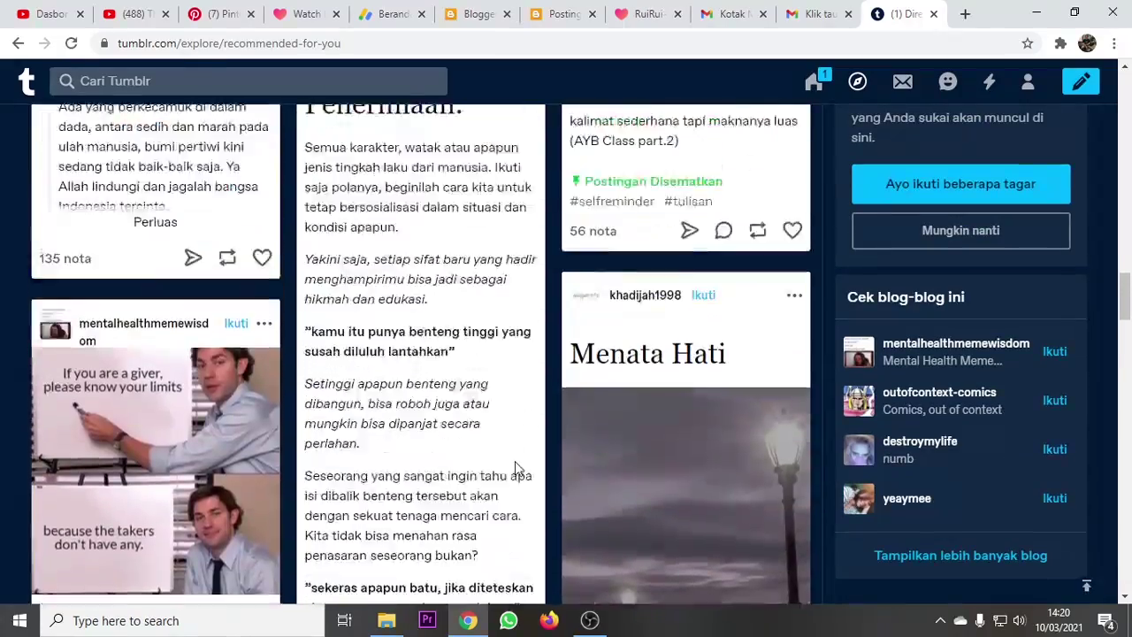
{"action": "scroll", "coordinate": [518, 467], "scroll_direction": "up", "scroll_amount": 20}
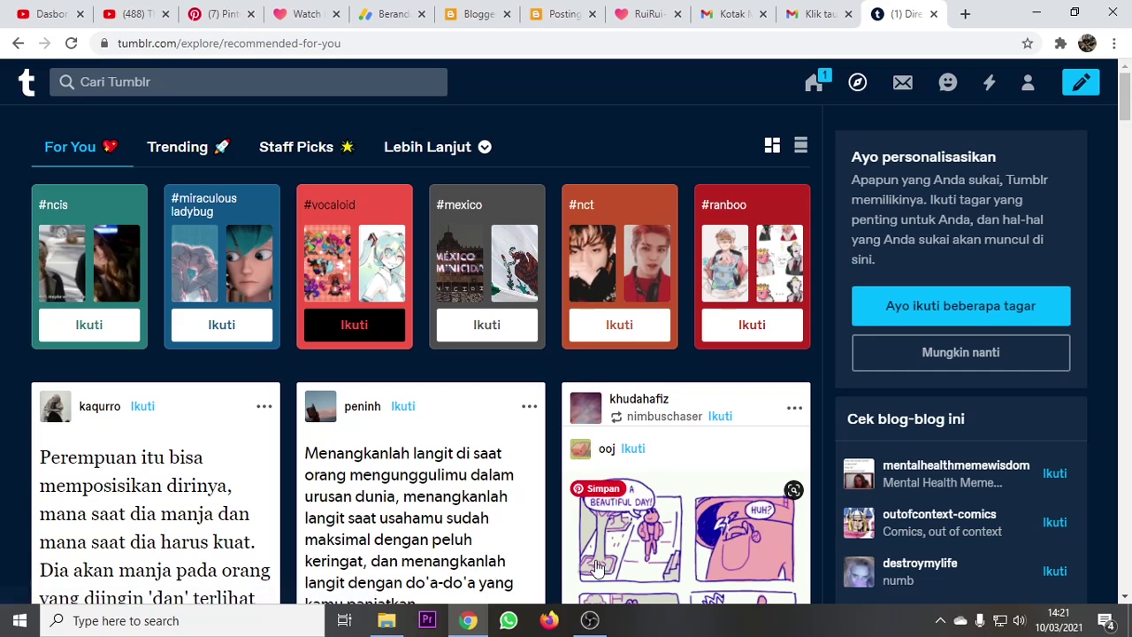
{"action": "left_click", "coordinate": [589, 620]}
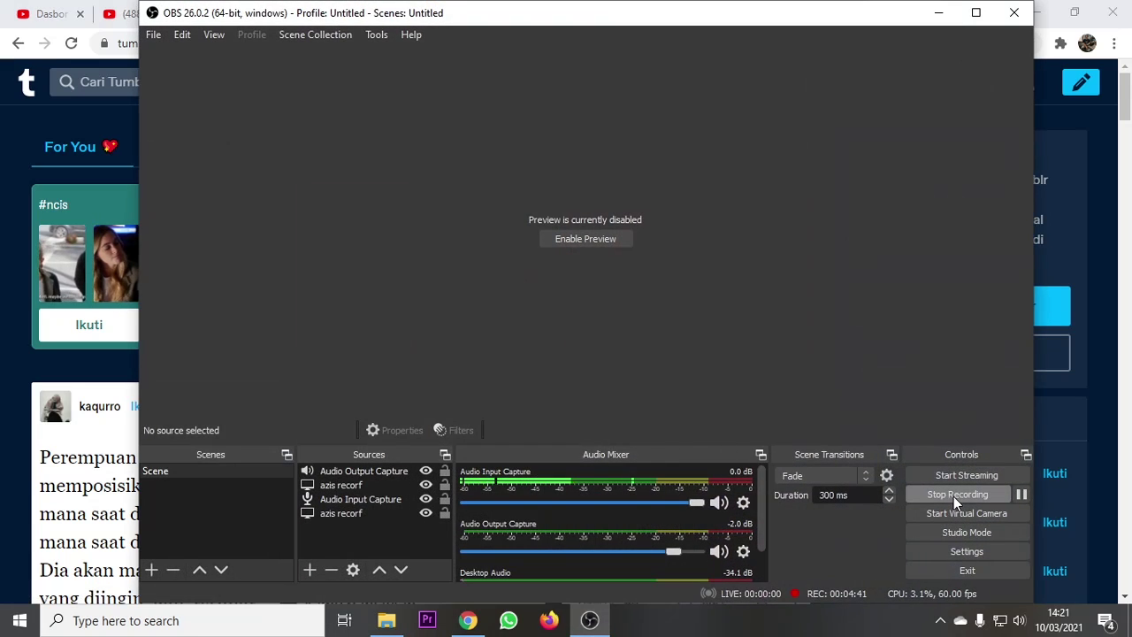
{"action": "left_click", "coordinate": [938, 12]}
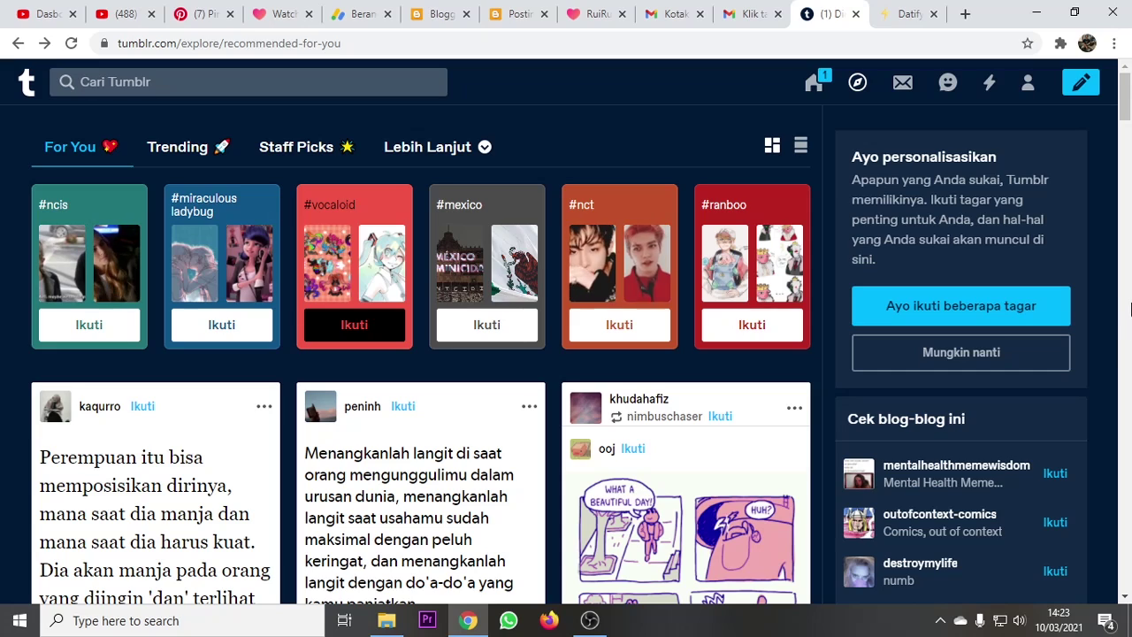
Start a new Tumblr photo post and upload the JFIF image whose name begins with 565924cb from the Pictures folder
{"action": "left_click", "coordinate": [1080, 86]}
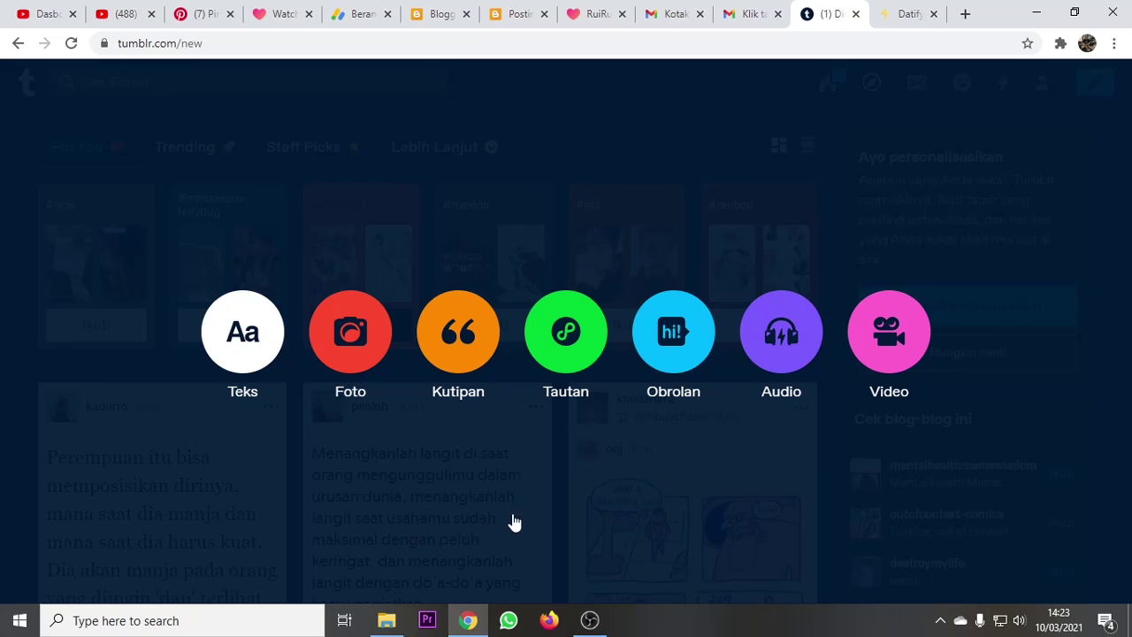
{"action": "left_click", "coordinate": [591, 620]}
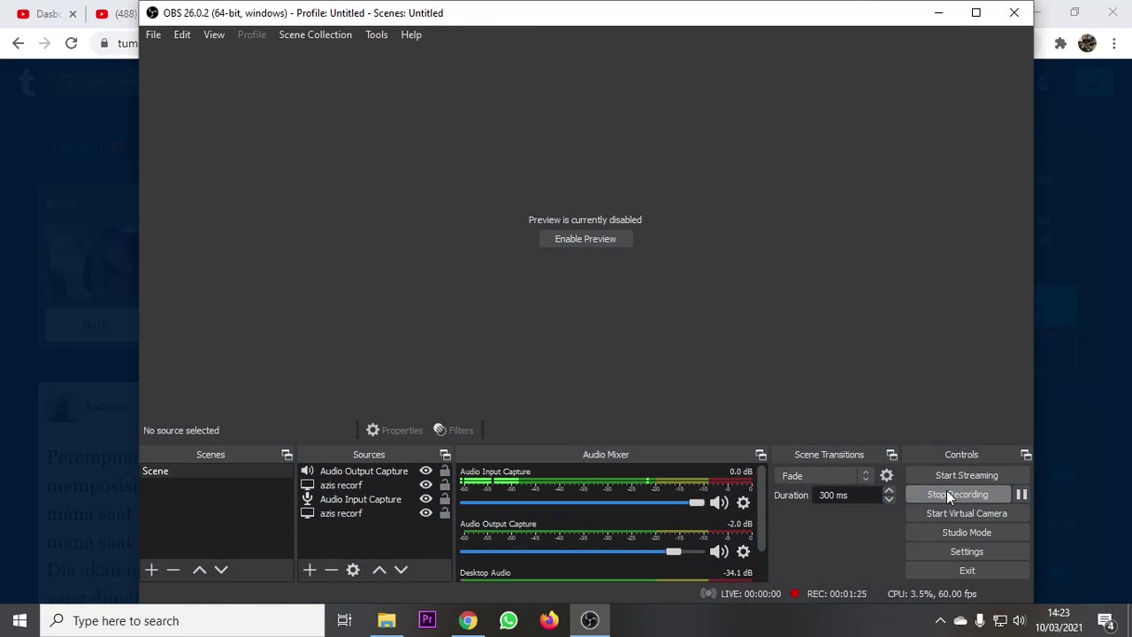
{"action": "left_click", "coordinate": [946, 492]}
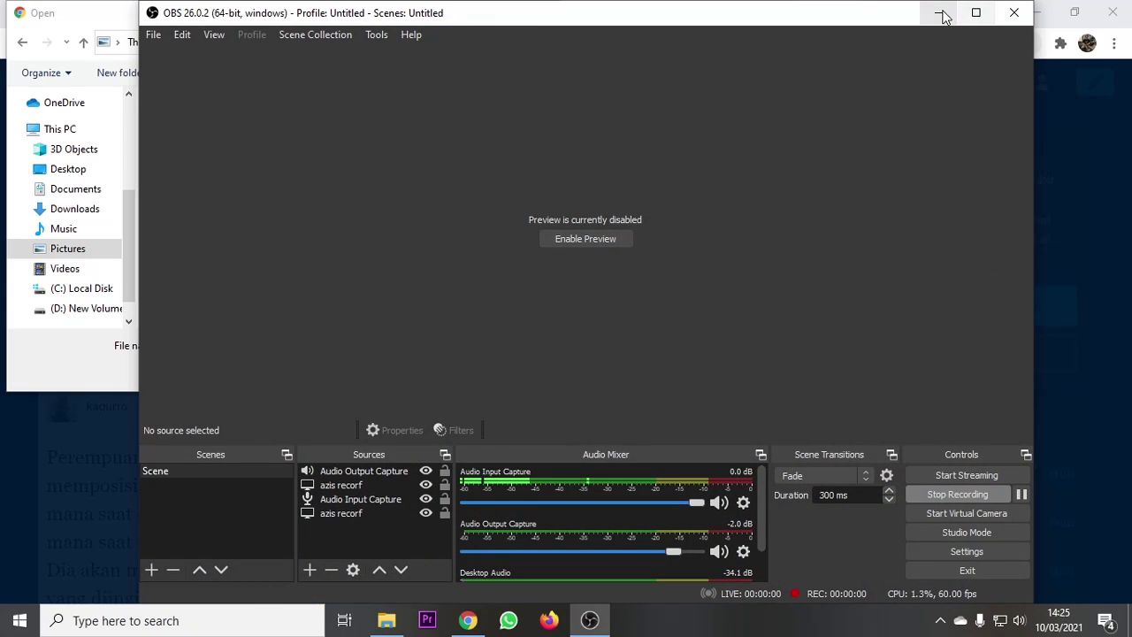
{"action": "left_click", "coordinate": [941, 14]}
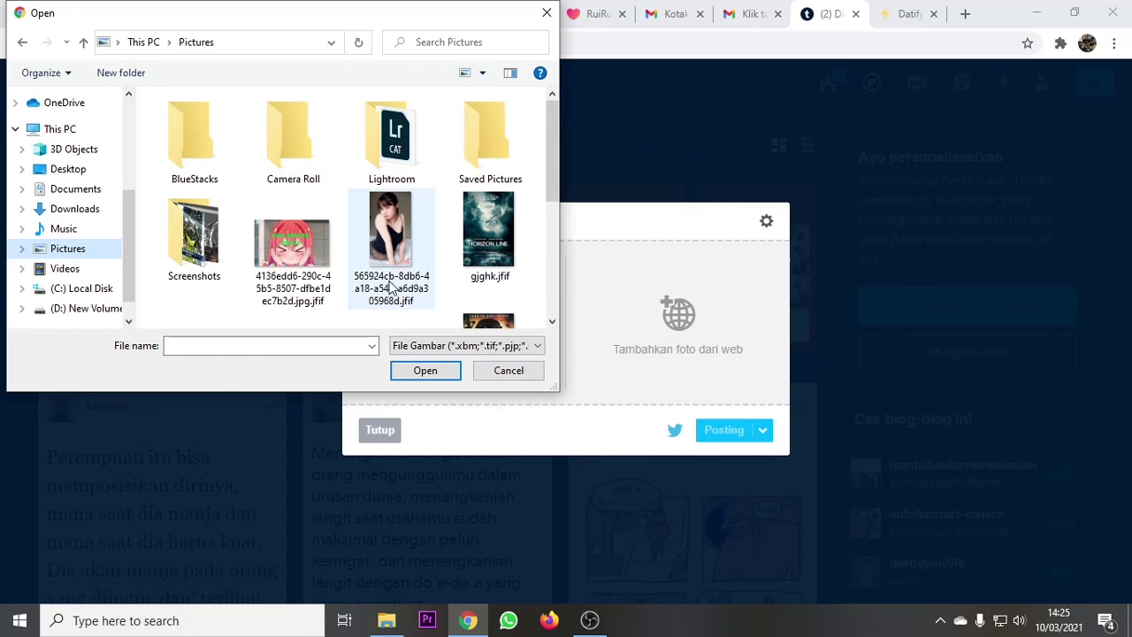
{"action": "left_click", "coordinate": [395, 247]}
{"action": "left_click", "coordinate": [437, 377]}
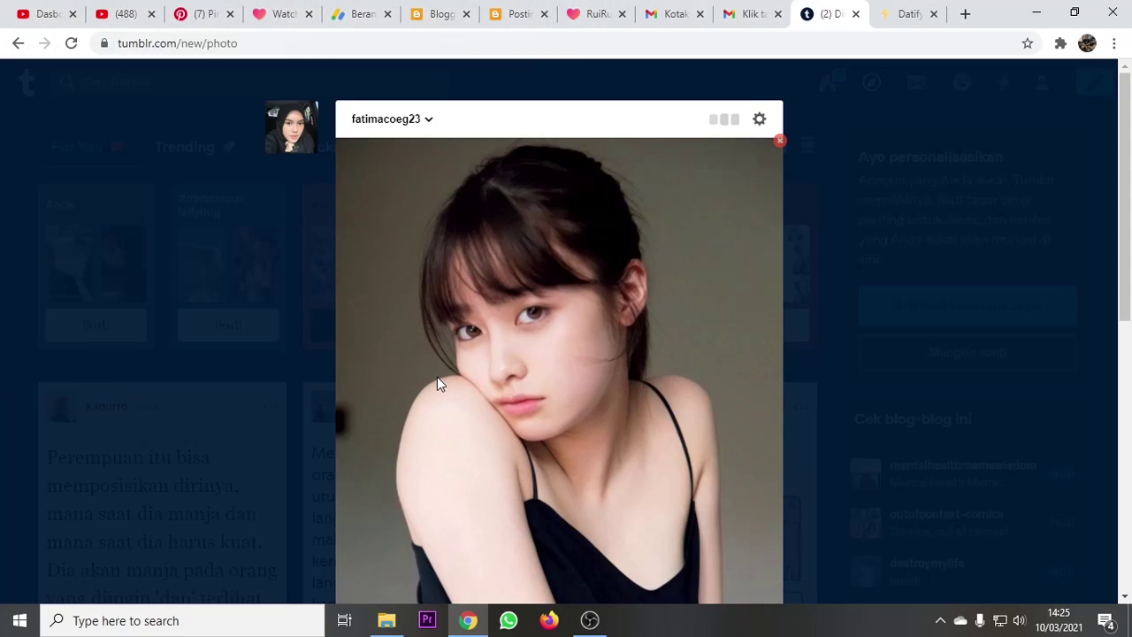
{"action": "scroll", "coordinate": [512, 350], "scroll_direction": "down", "scroll_amount": 5}
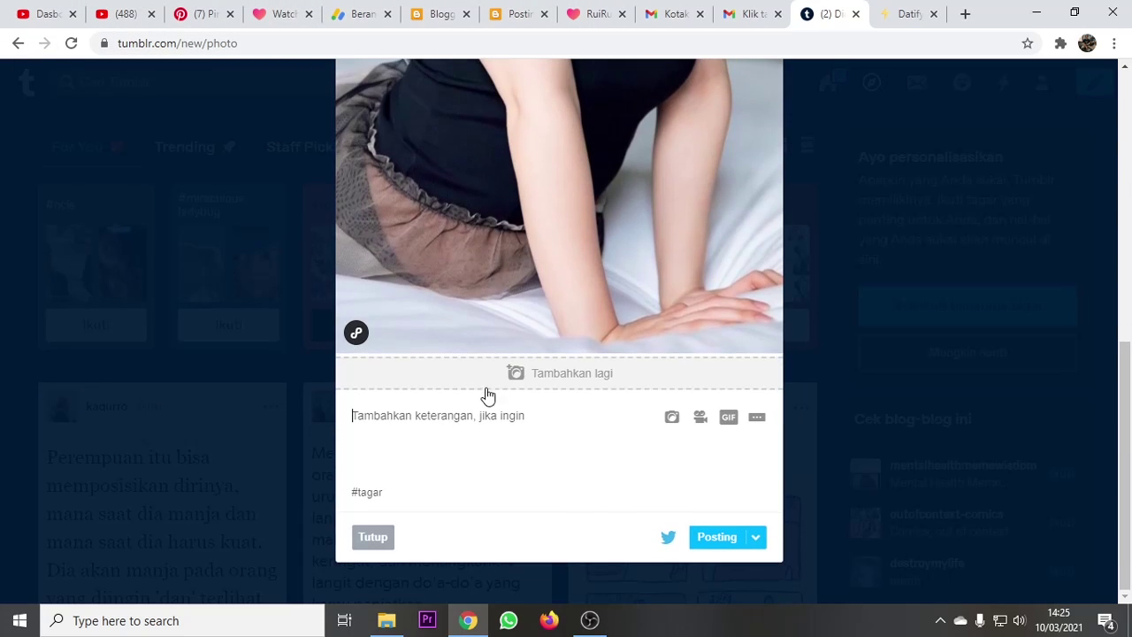
{"action": "left_click", "coordinate": [482, 422]}
{"action": "type", "text": "dating on"}
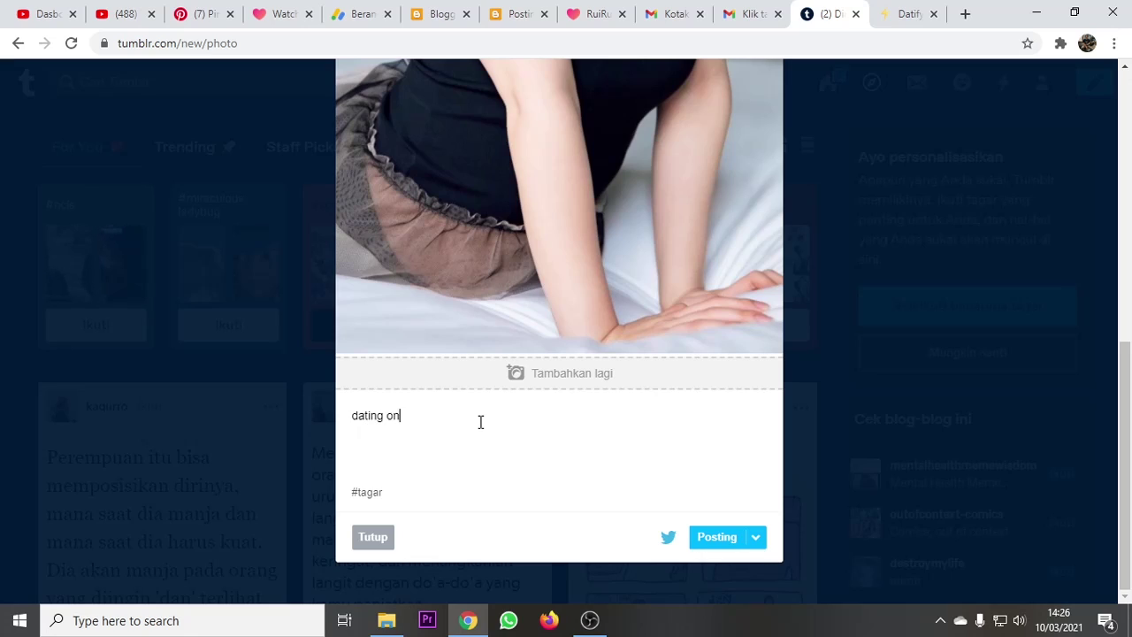
{"action": "type", "text": " me"}
{"action": "key", "text": "Return"}
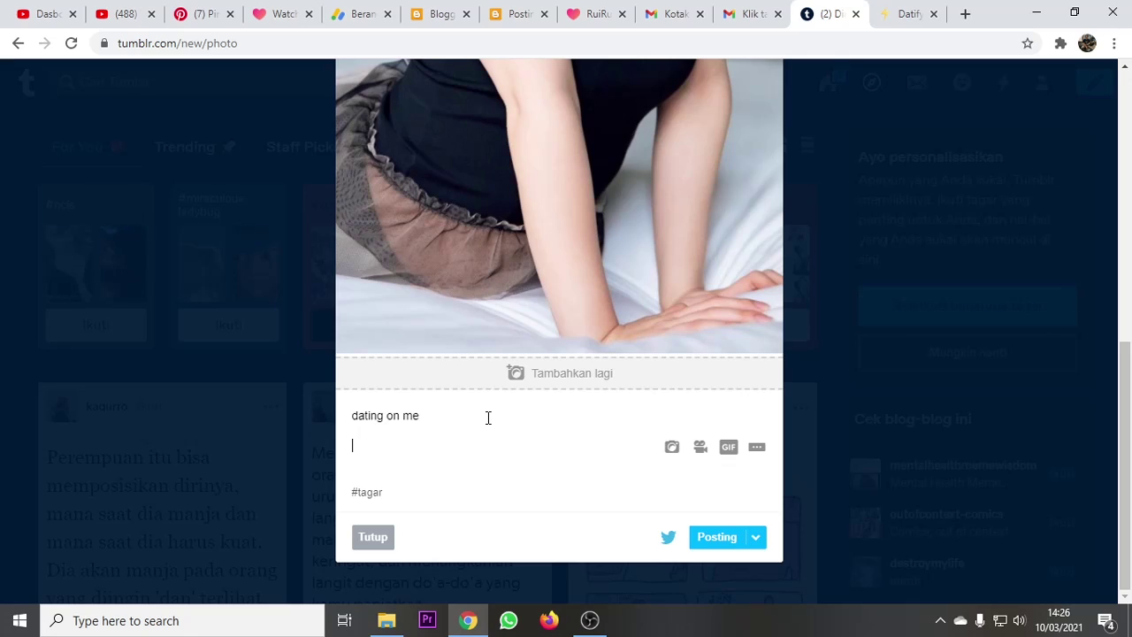
{"action": "left_click", "coordinate": [590, 622]}
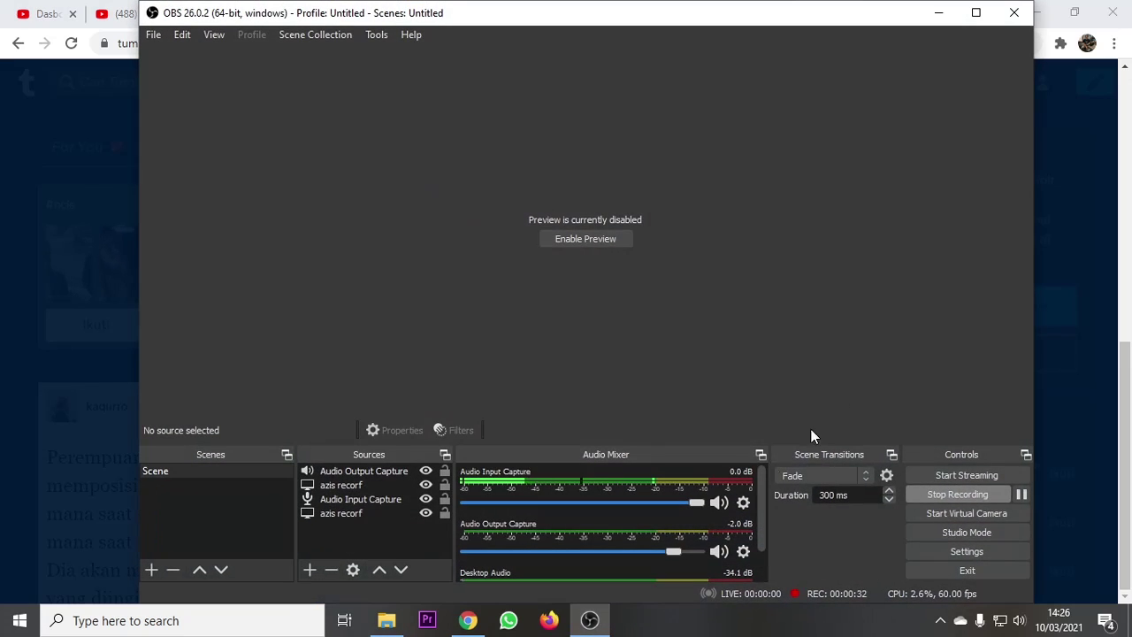
{"action": "left_click", "coordinate": [939, 12]}
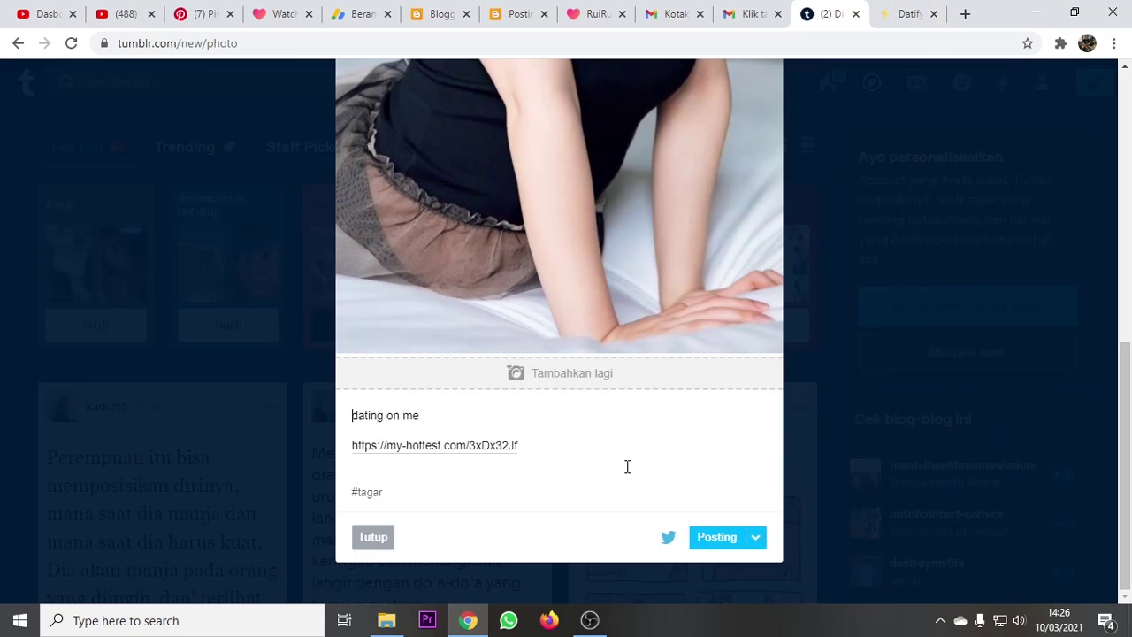
{"action": "left_click", "coordinate": [553, 444]}
{"action": "mouse_move", "coordinate": [553, 444]}
{"action": "left_mouse_down"}
{"action": "mouse_move", "coordinate": [335, 448]}
{"action": "mouse_move", "coordinate": [566, 452]}
{"action": "left_mouse_up"}
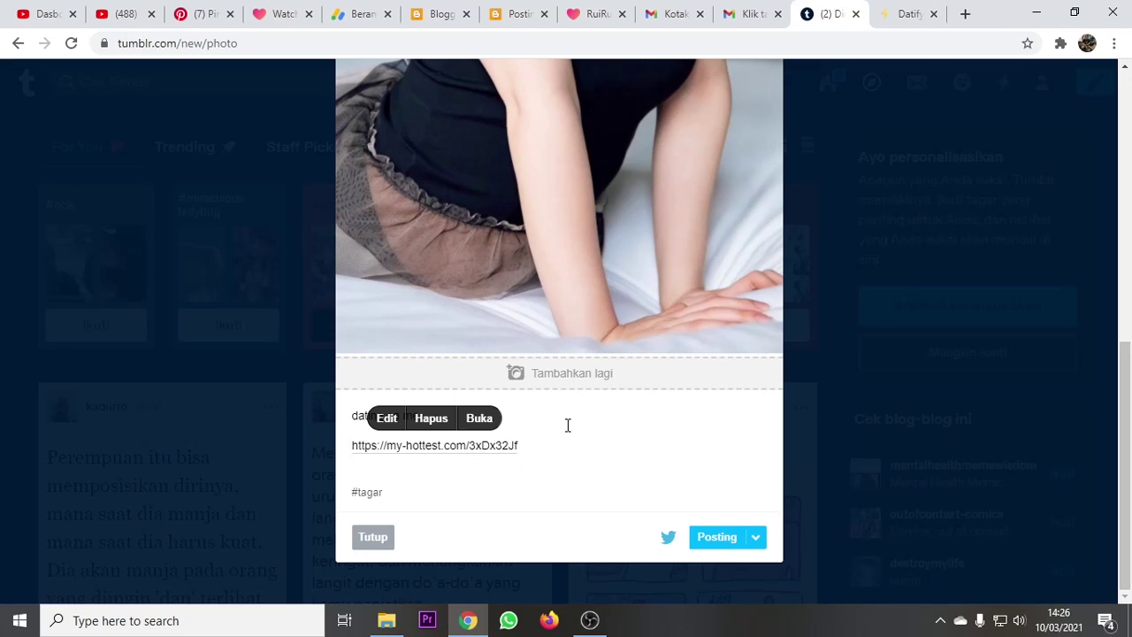
Tag the photo post with dating, asian girls, beauty and i love her
{"action": "left_click", "coordinate": [505, 481]}
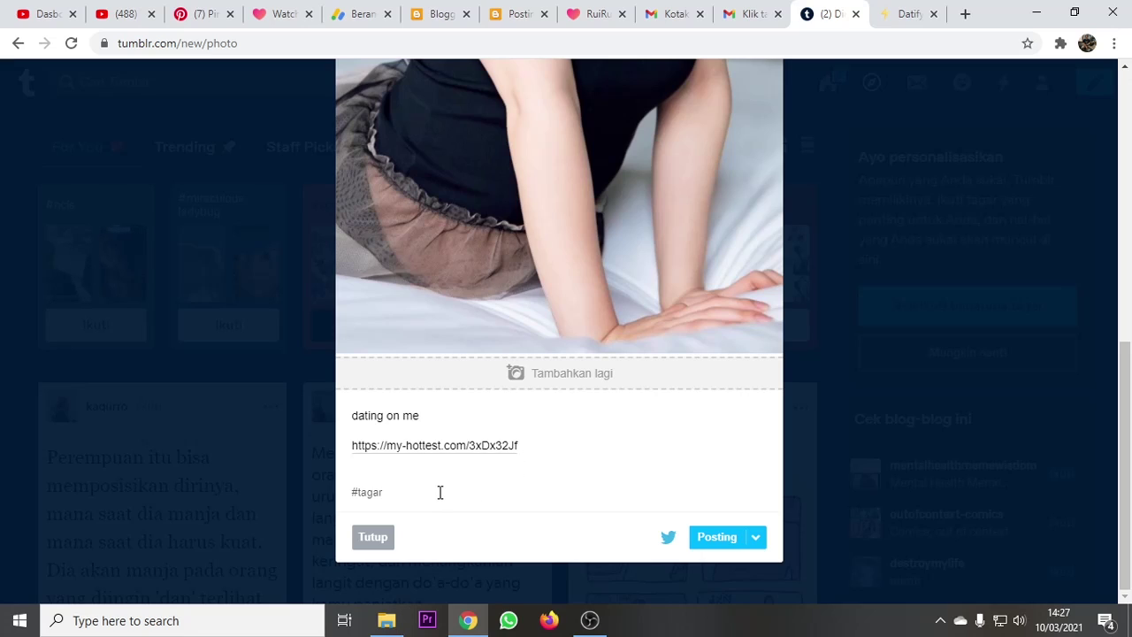
{"action": "type", "text": "dating"}
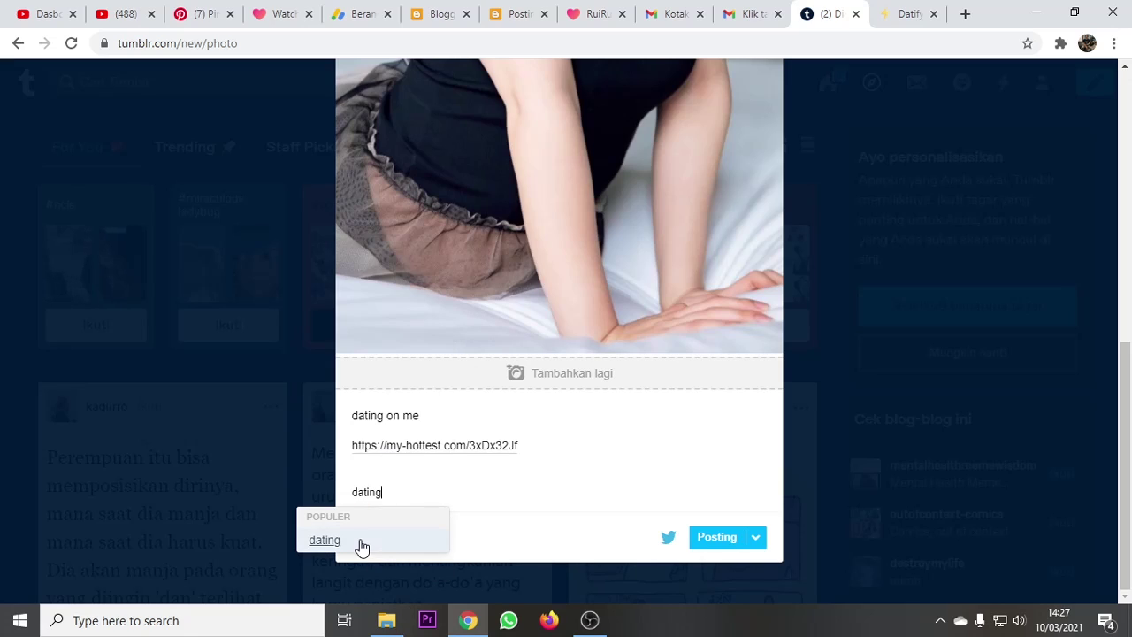
{"action": "left_click", "coordinate": [360, 544]}
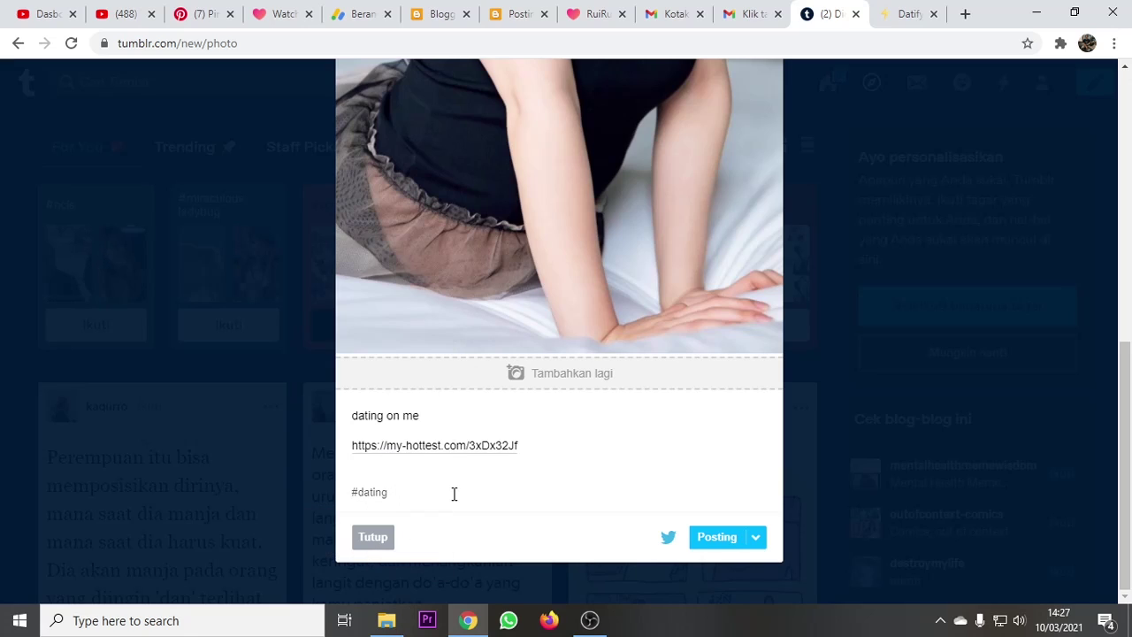
{"action": "type", "text": "girl"}
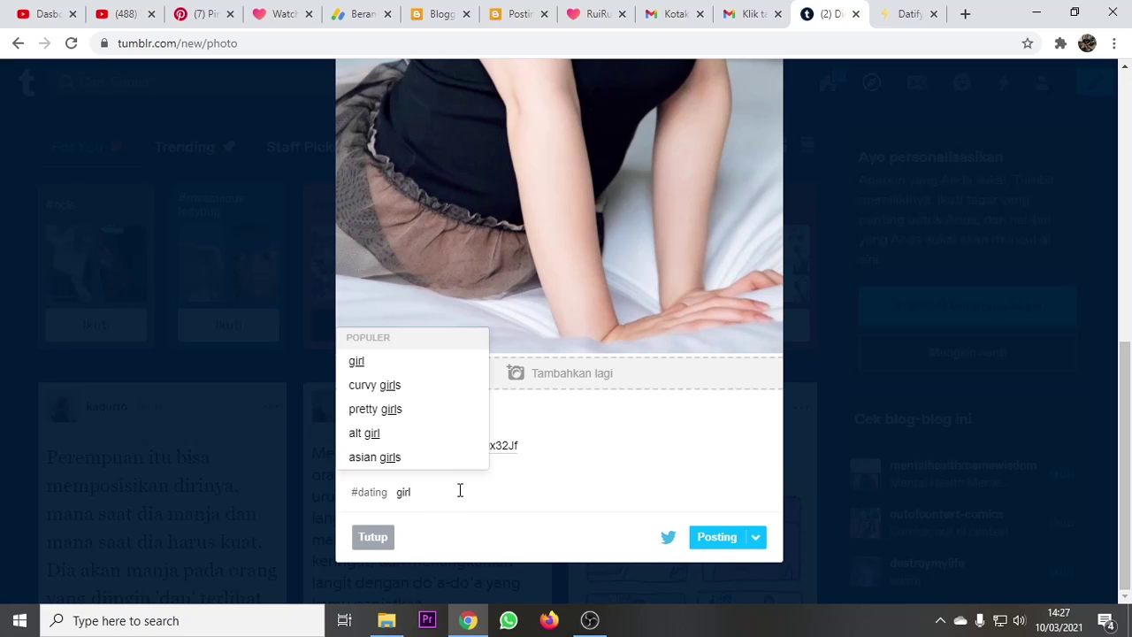
{"action": "left_click", "coordinate": [379, 456]}
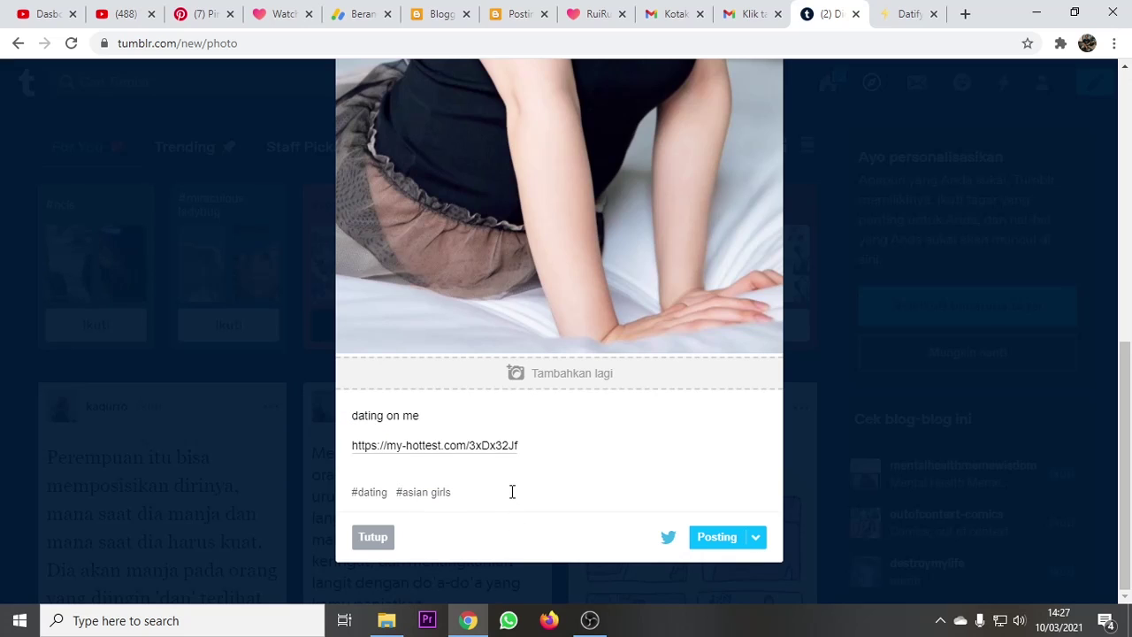
{"action": "type", "text": "beauty"}
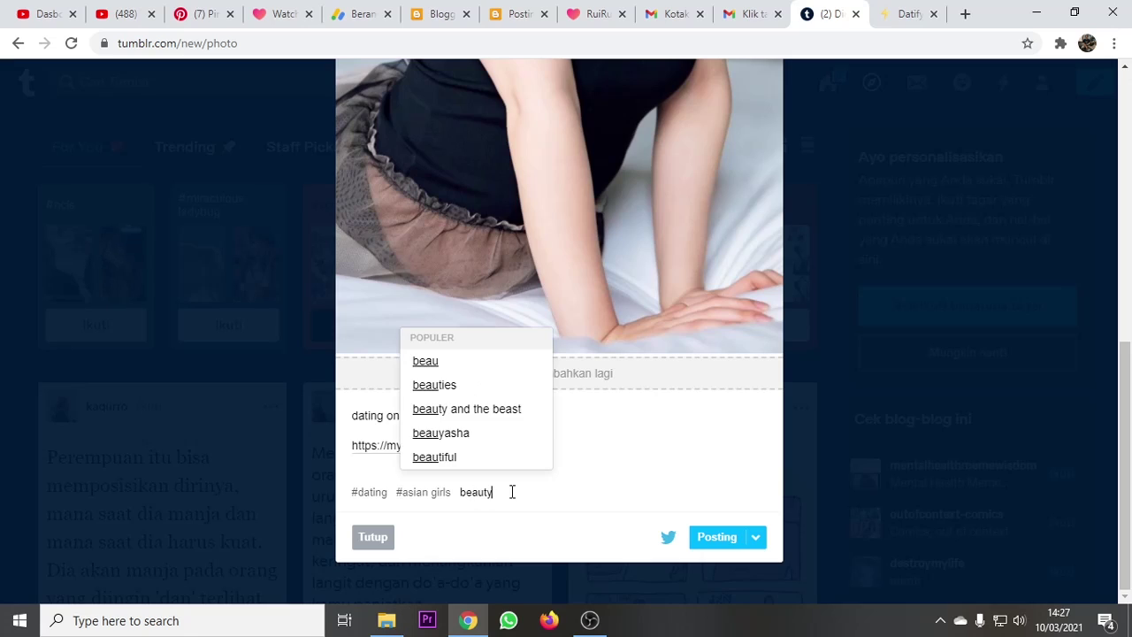
{"action": "left_click", "coordinate": [501, 538]}
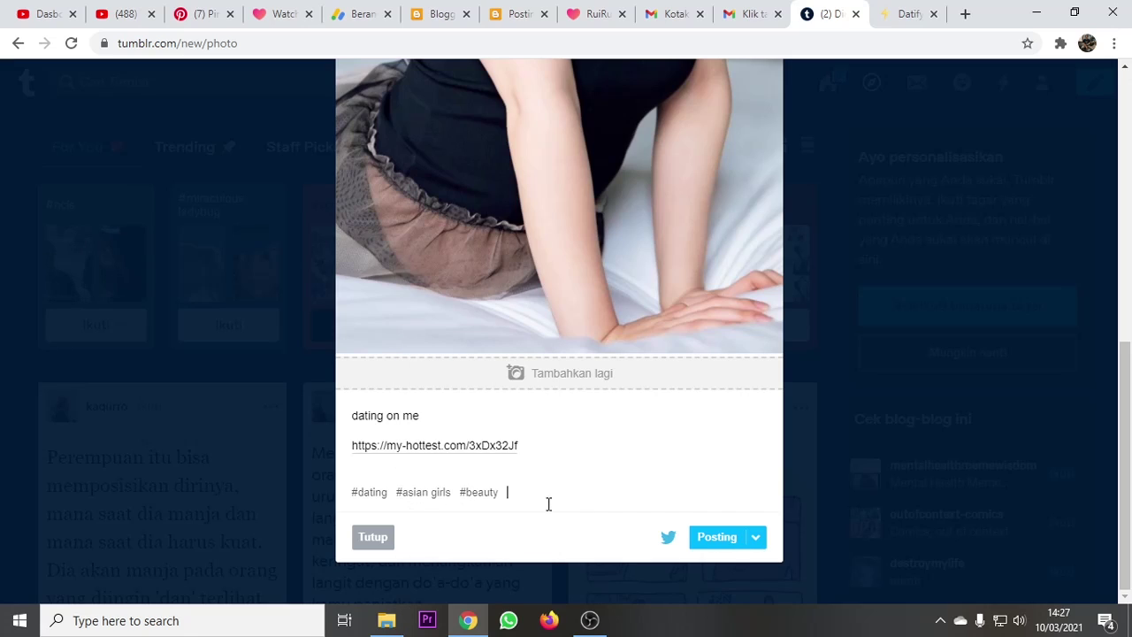
{"action": "type", "text": "lov"}
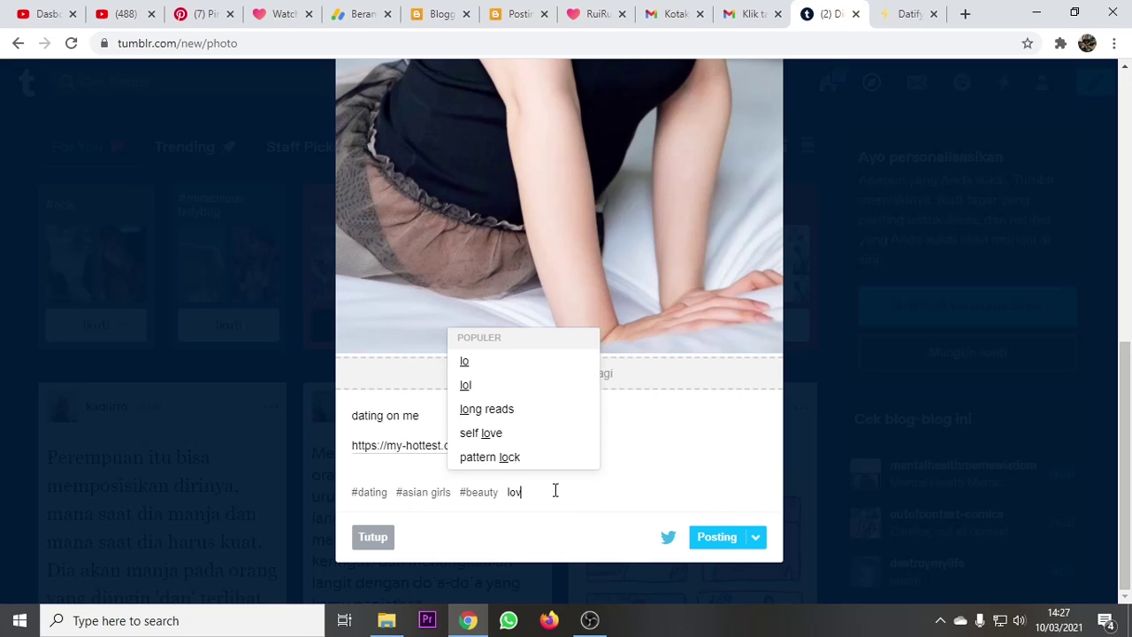
{"action": "type", "text": "e"}
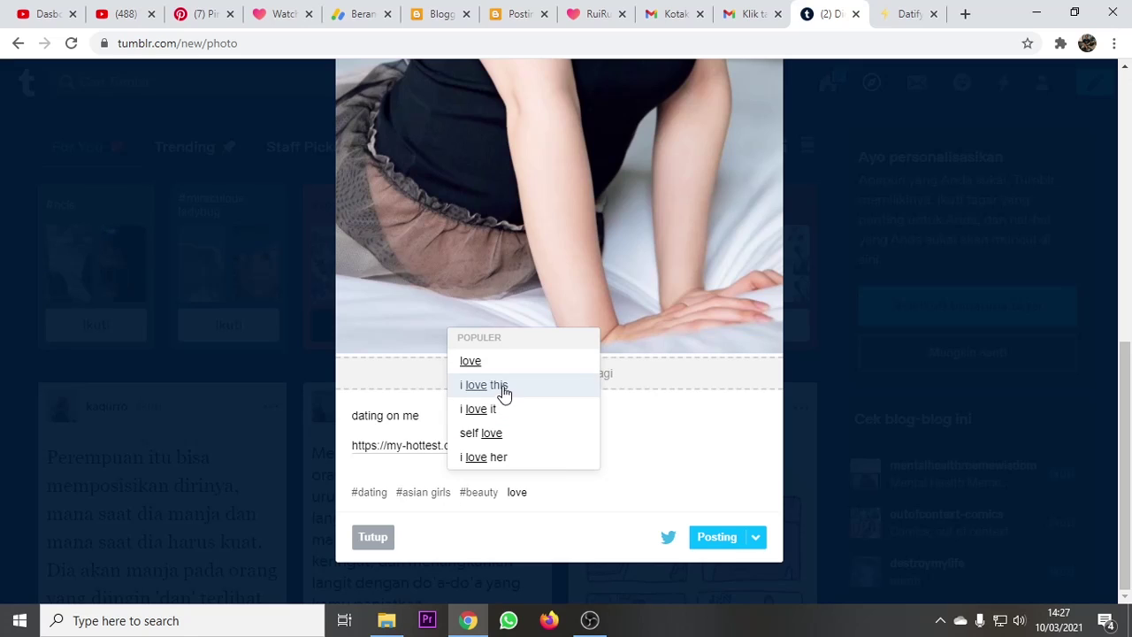
{"action": "left_click", "coordinate": [517, 460]}
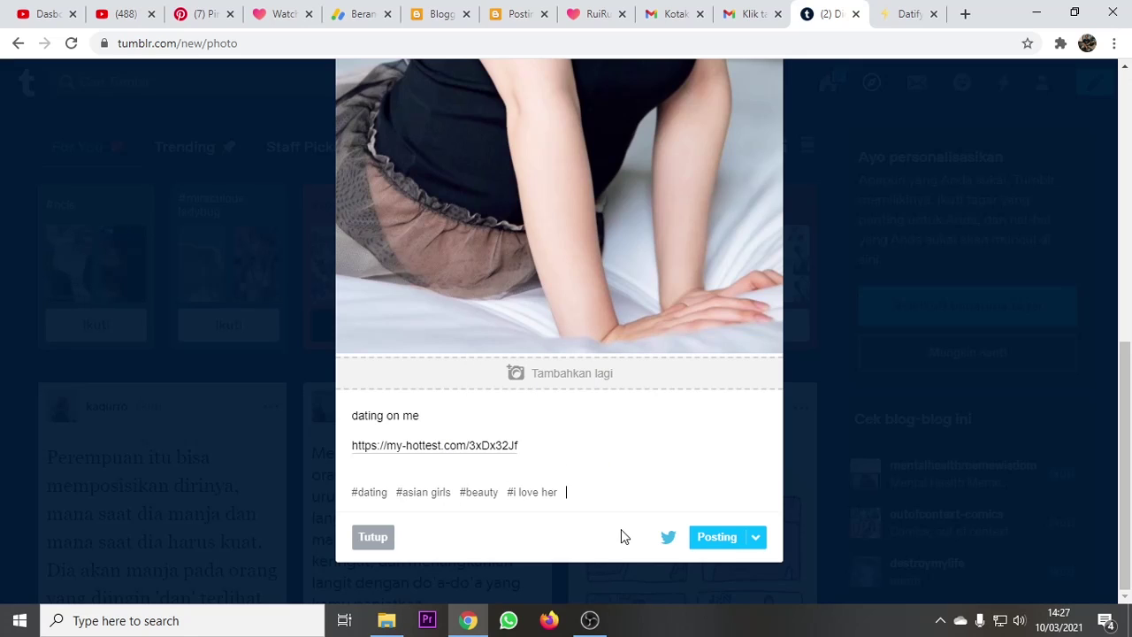
Review the draft photo post and preview it on the blog, checking its image, caption, link and tags
{"action": "scroll", "coordinate": [495, 424], "scroll_direction": "up", "scroll_amount": 5}
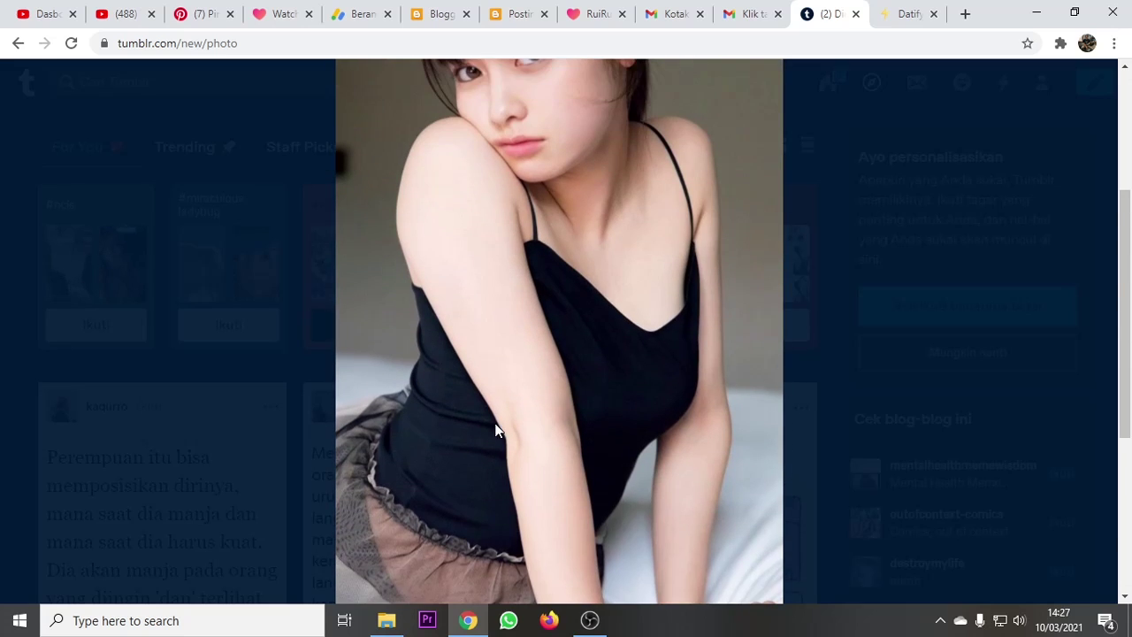
{"action": "scroll", "coordinate": [495, 431], "scroll_direction": "up", "scroll_amount": 2}
{"action": "scroll", "coordinate": [498, 430], "scroll_direction": "down", "scroll_amount": 6}
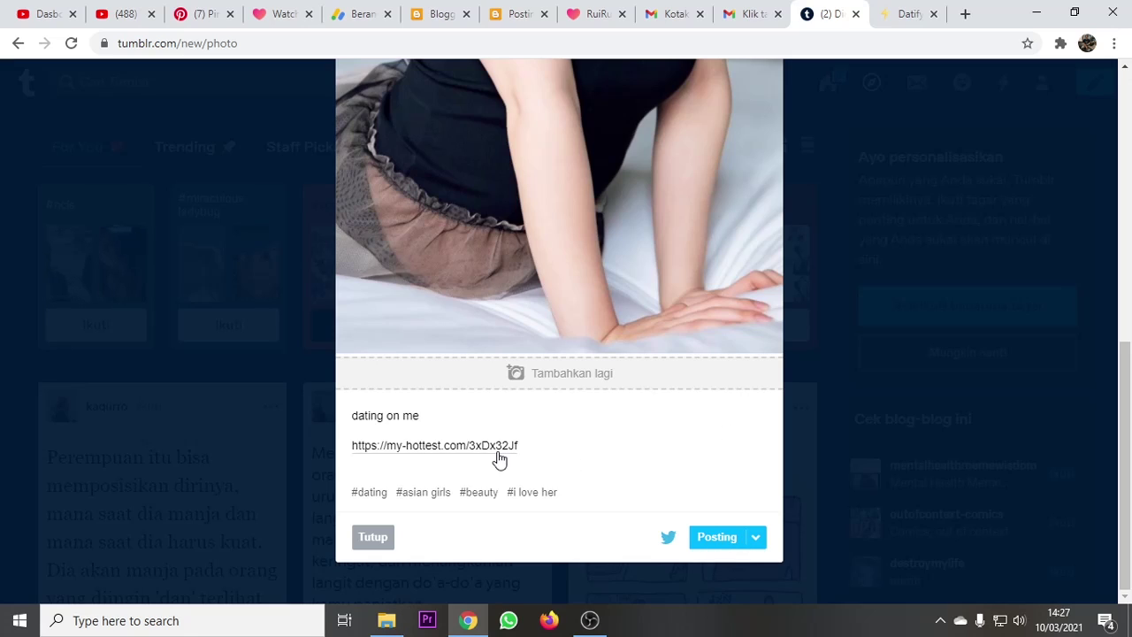
{"action": "left_click", "coordinate": [758, 540]}
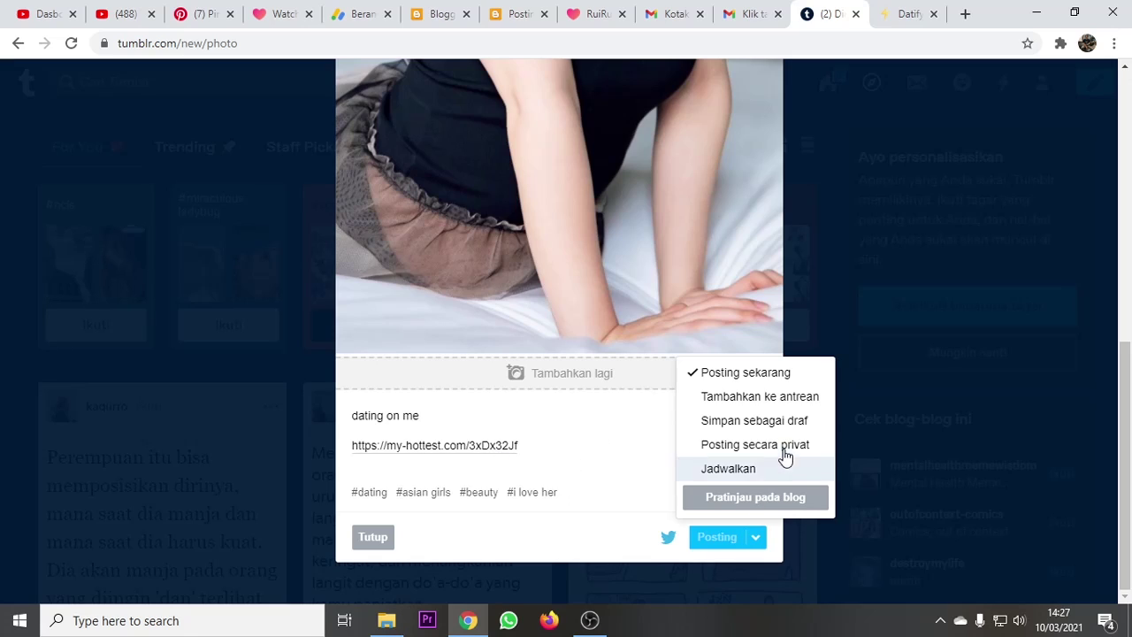
{"action": "left_click", "coordinate": [742, 499]}
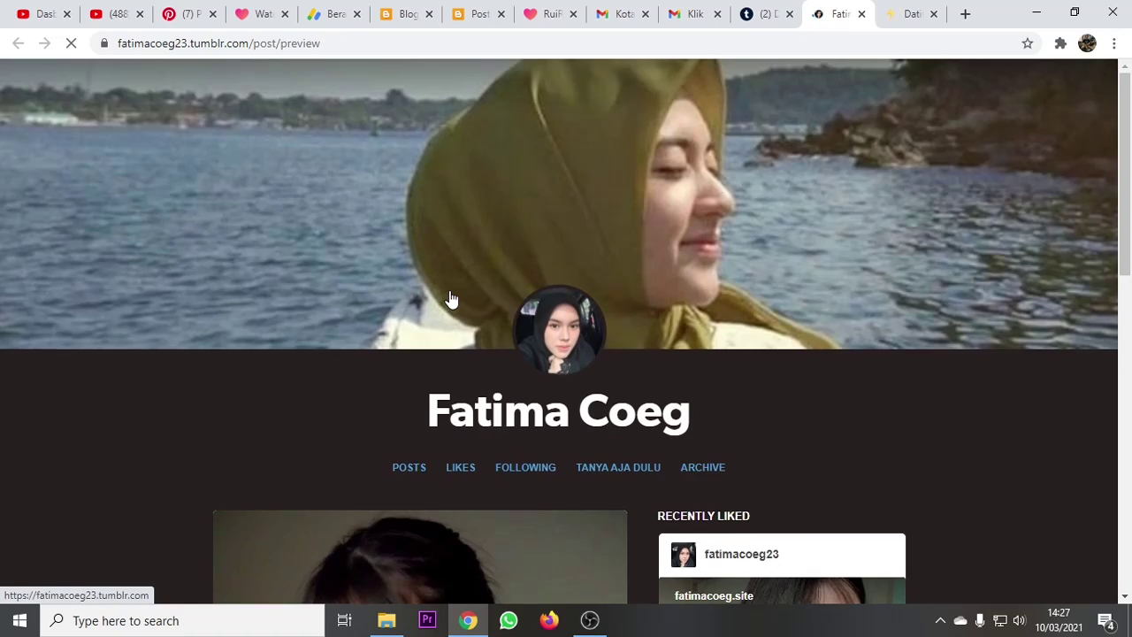
{"action": "scroll", "coordinate": [450, 299], "scroll_direction": "down", "scroll_amount": 3}
{"action": "scroll", "coordinate": [450, 298], "scroll_direction": "down", "scroll_amount": 4}
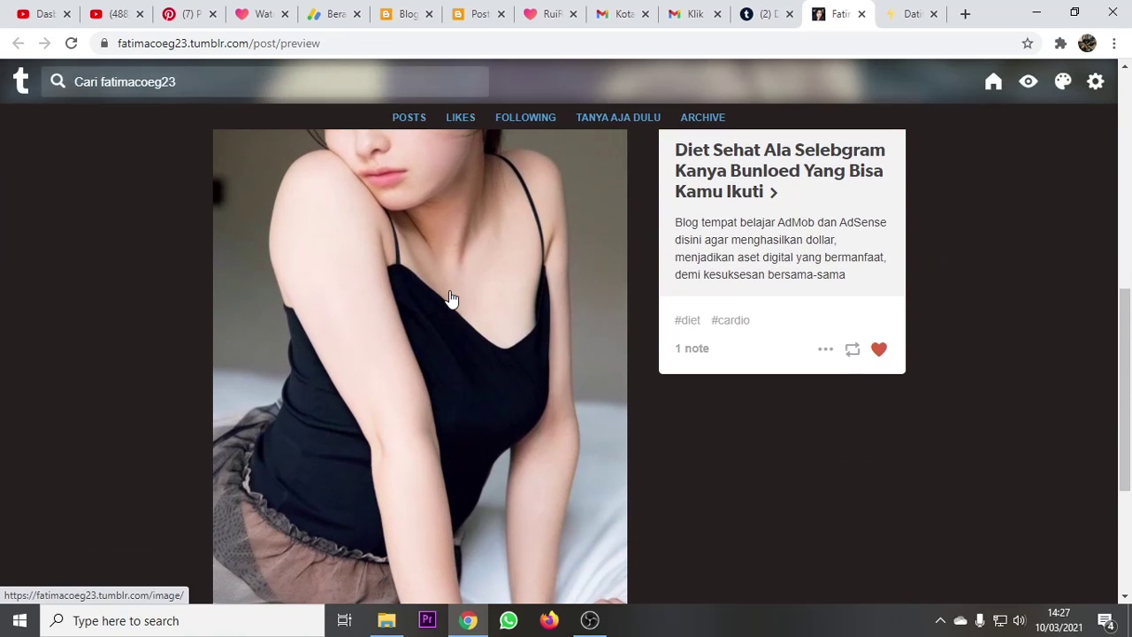
{"action": "scroll", "coordinate": [451, 298], "scroll_direction": "down", "scroll_amount": 1}
{"action": "scroll", "coordinate": [451, 298], "scroll_direction": "down", "scroll_amount": 2}
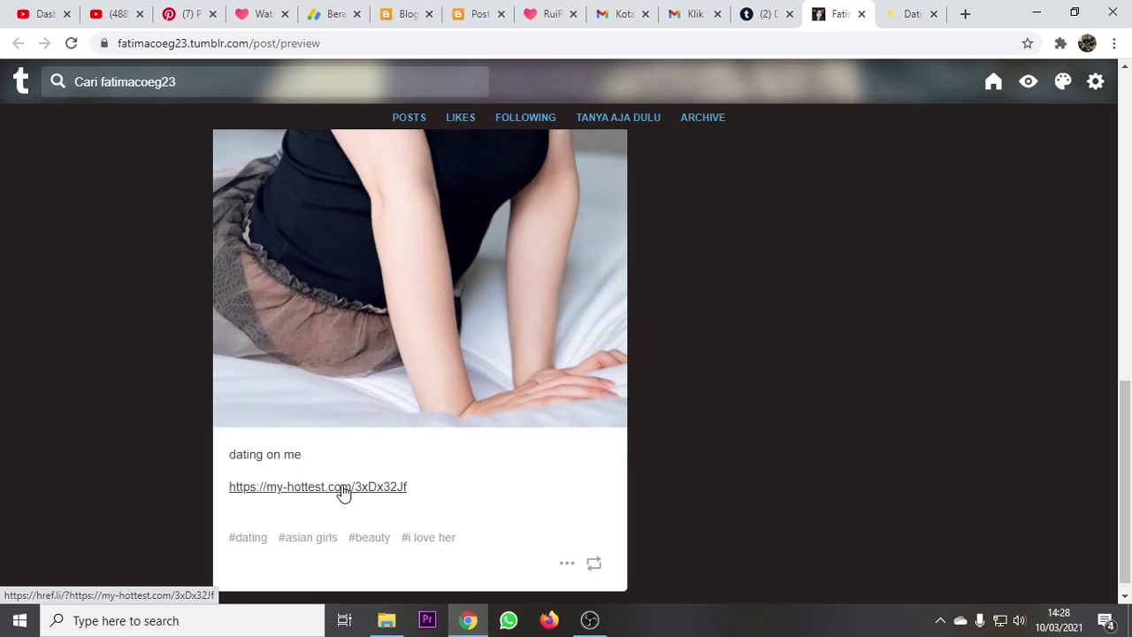
{"action": "left_click", "coordinate": [590, 621]}
{"action": "left_click", "coordinate": [945, 20]}
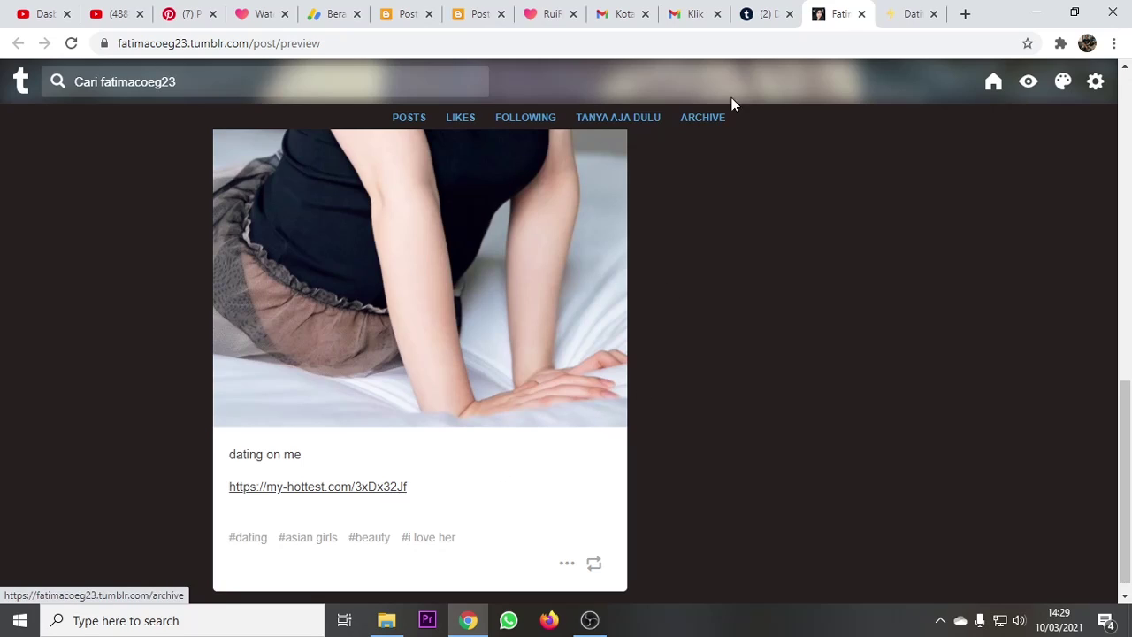
Return to the draft photo post and publish it immediately
{"action": "left_click", "coordinate": [749, 26]}
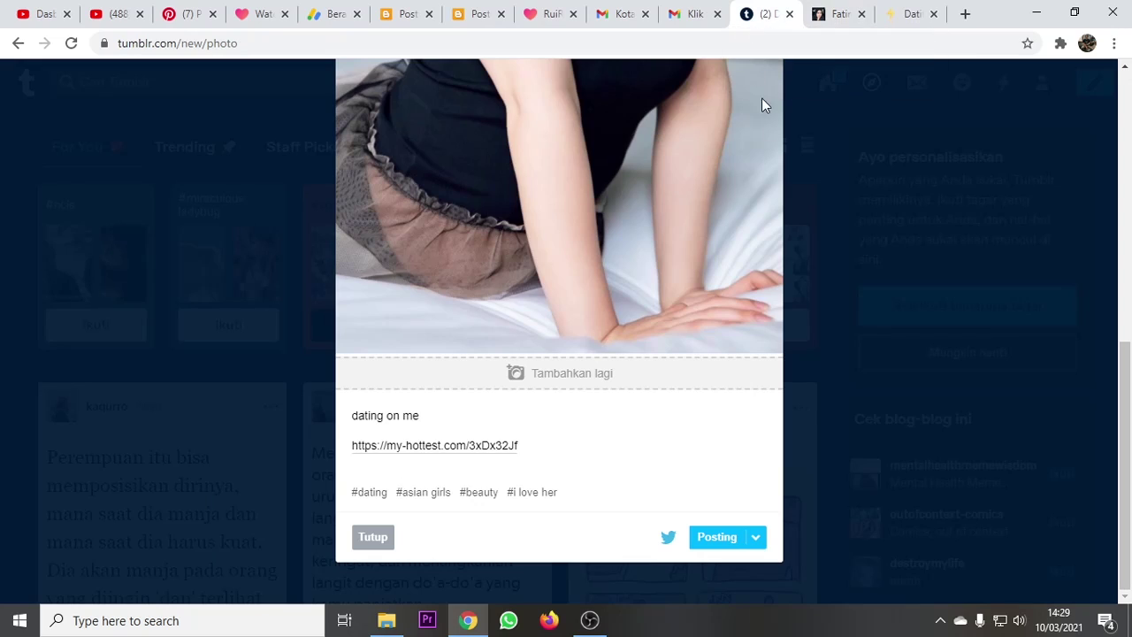
{"action": "left_click", "coordinate": [737, 544]}
{"action": "left_click", "coordinate": [590, 620]}
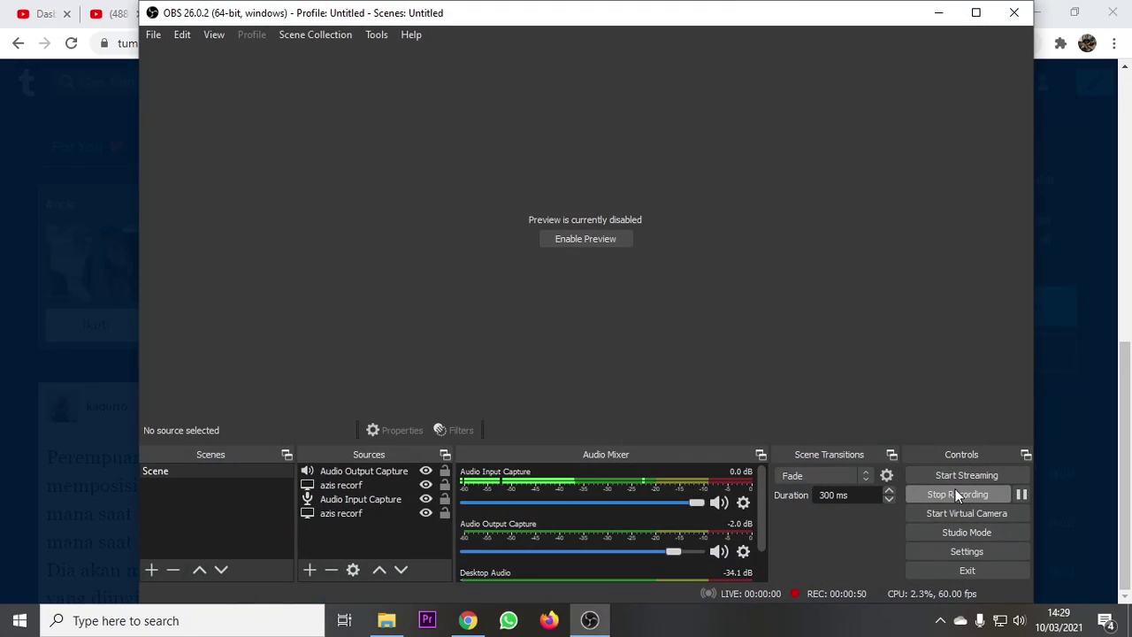
{"action": "left_click", "coordinate": [938, 12]}
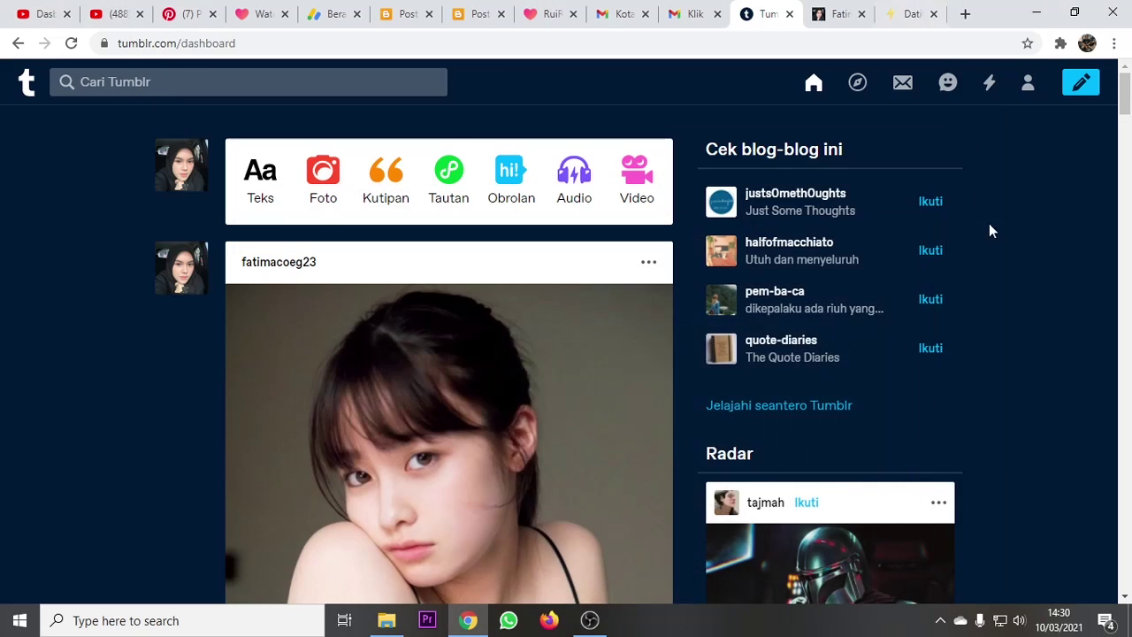
Look over the published "dating on me" post and the neighbouring posts in the Tumblr dashboard feed
{"action": "scroll", "coordinate": [1014, 323], "scroll_direction": "down", "scroll_amount": 2}
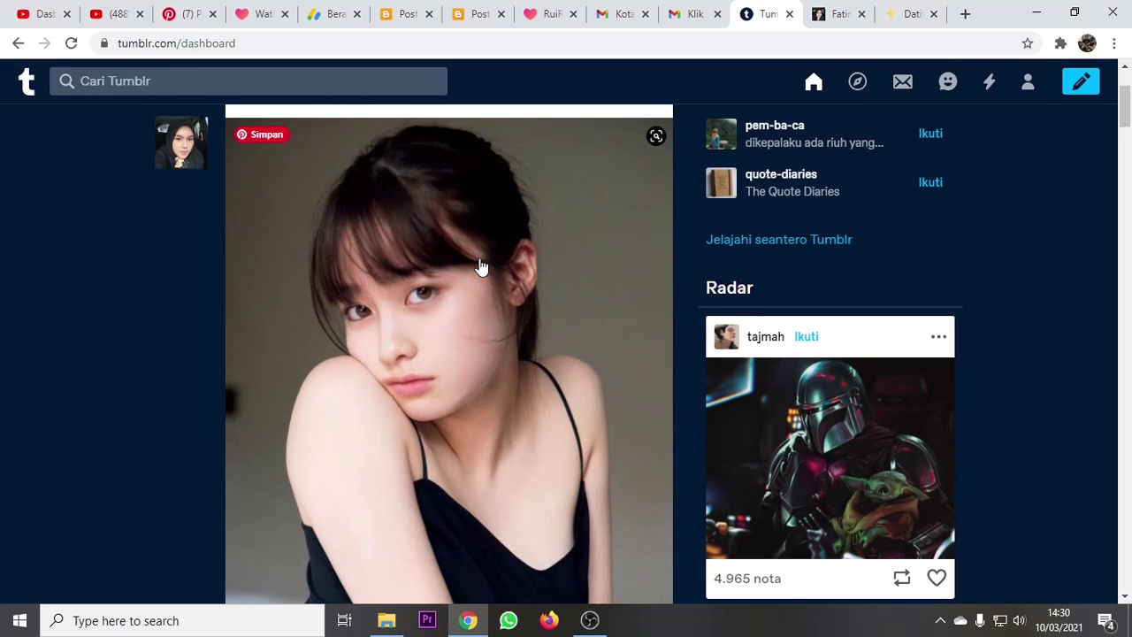
{"action": "scroll", "coordinate": [482, 267], "scroll_direction": "down", "scroll_amount": 5}
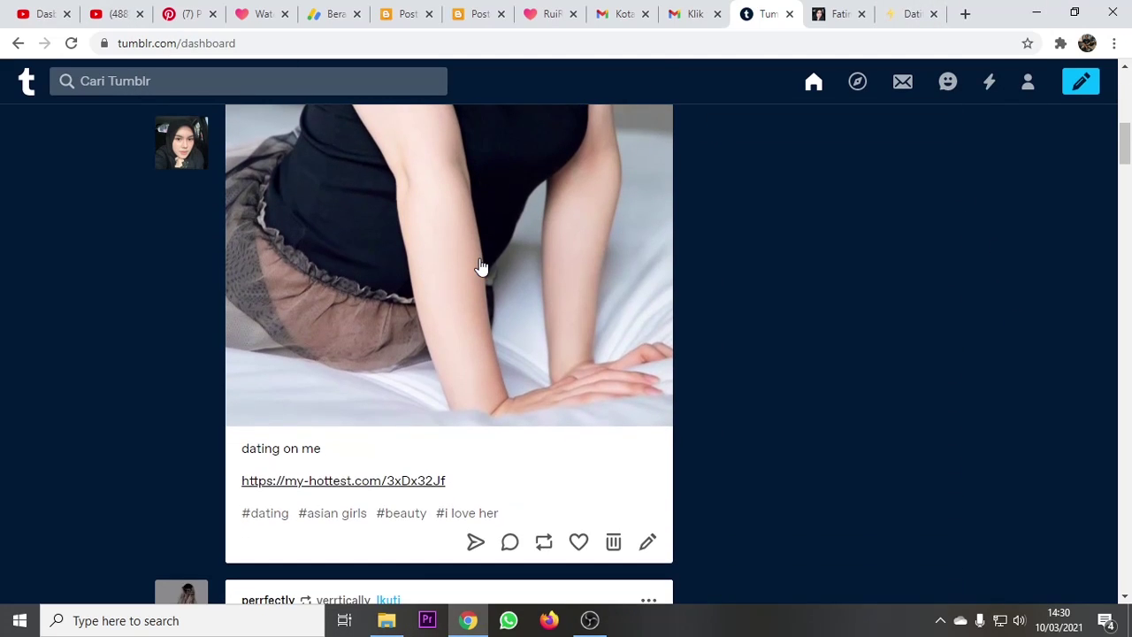
{"action": "scroll", "coordinate": [481, 266], "scroll_direction": "down", "scroll_amount": 2}
{"action": "scroll", "coordinate": [508, 286], "scroll_direction": "down", "scroll_amount": 5}
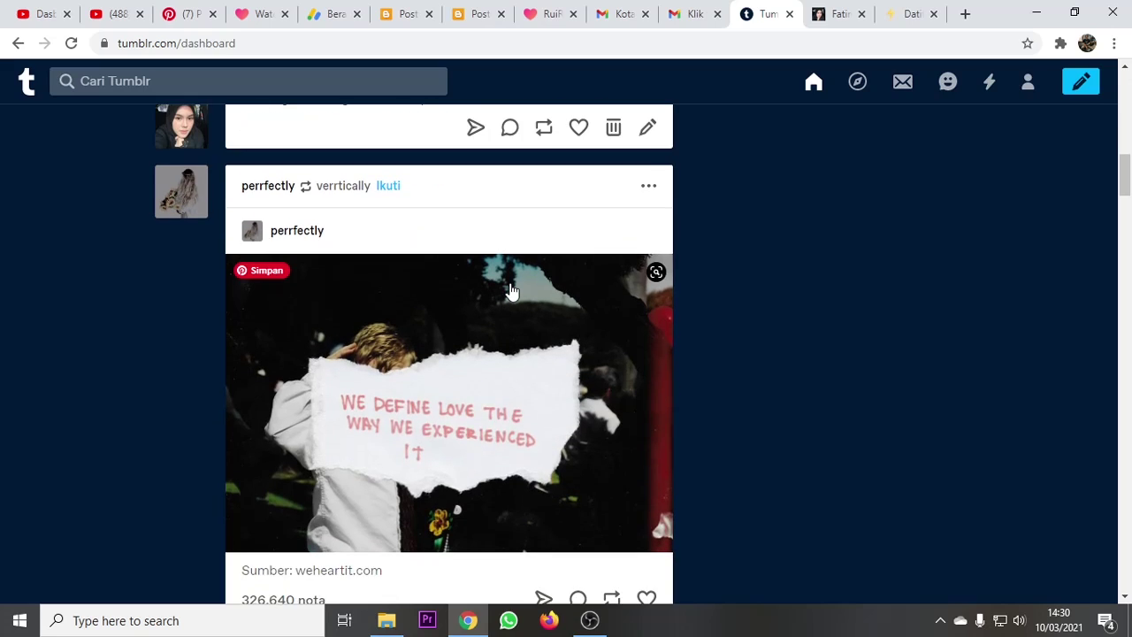
{"action": "scroll", "coordinate": [511, 290], "scroll_direction": "down", "scroll_amount": 1}
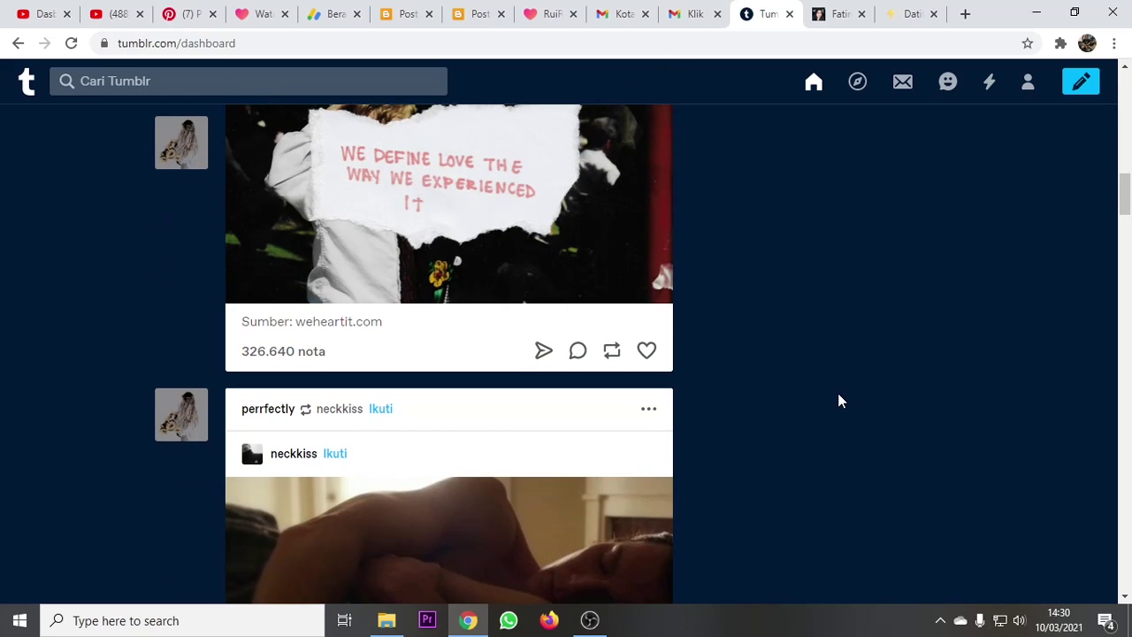
{"action": "scroll", "coordinate": [839, 393], "scroll_direction": "up", "scroll_amount": 2}
{"action": "scroll", "coordinate": [840, 393], "scroll_direction": "up", "scroll_amount": 3}
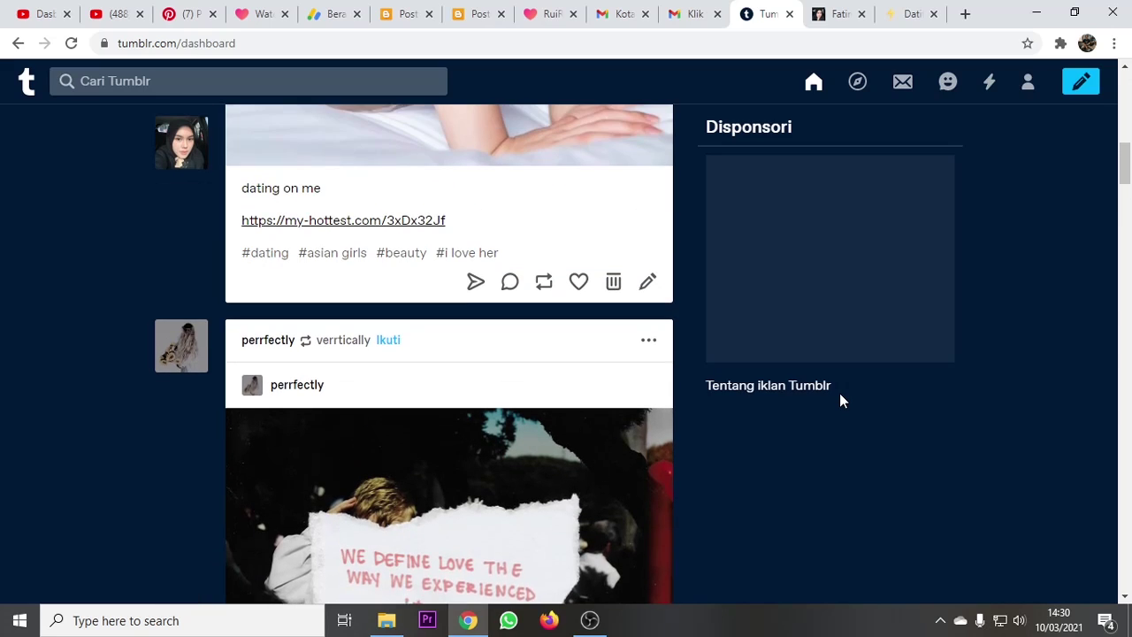
{"action": "scroll", "coordinate": [708, 471], "scroll_direction": "up", "scroll_amount": 1}
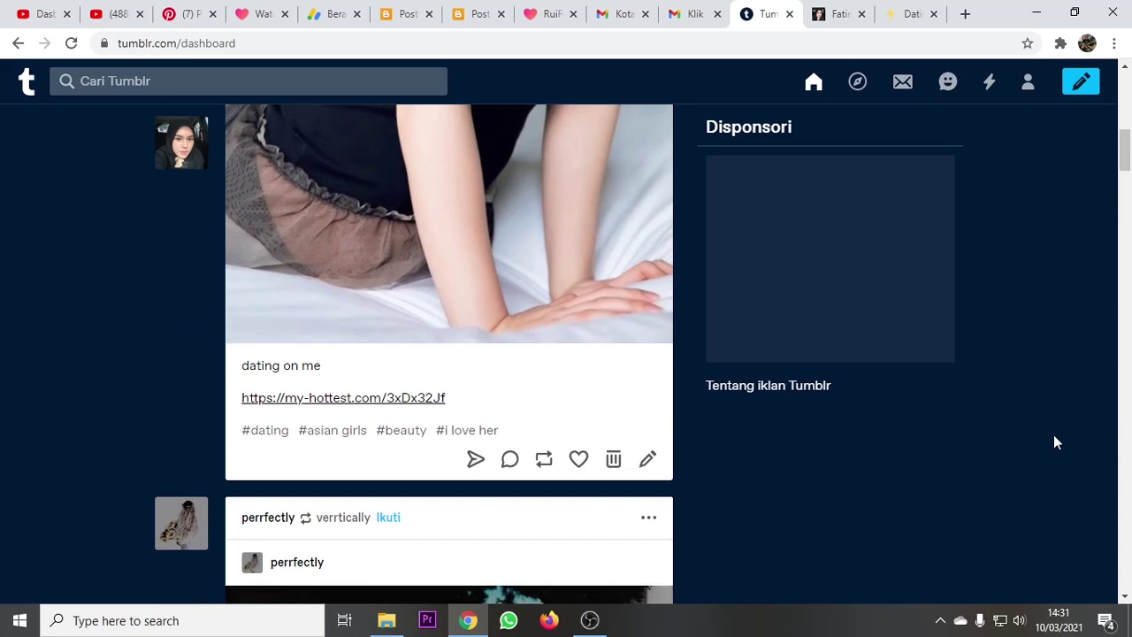
{"action": "scroll", "coordinate": [1054, 438], "scroll_direction": "up", "scroll_amount": 2}
{"action": "scroll", "coordinate": [1055, 438], "scroll_direction": "up", "scroll_amount": 3}
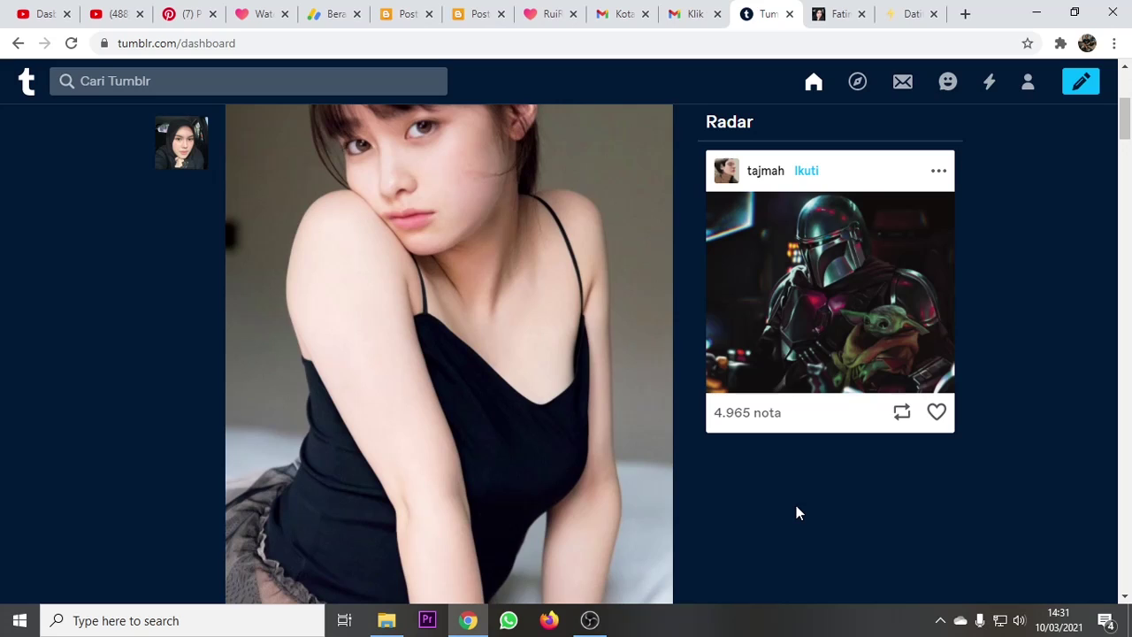
{"action": "scroll", "coordinate": [796, 507], "scroll_direction": "down", "scroll_amount": 3}
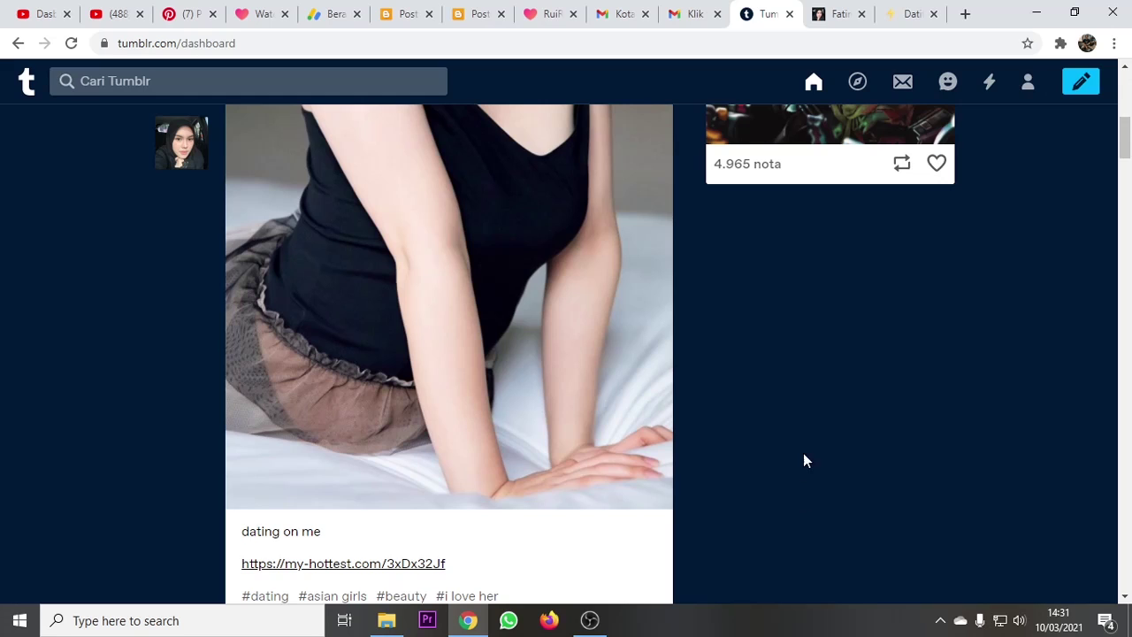
{"action": "scroll", "coordinate": [801, 447], "scroll_direction": "down", "scroll_amount": 1}
{"action": "scroll", "coordinate": [543, 387], "scroll_direction": "up", "scroll_amount": 5}
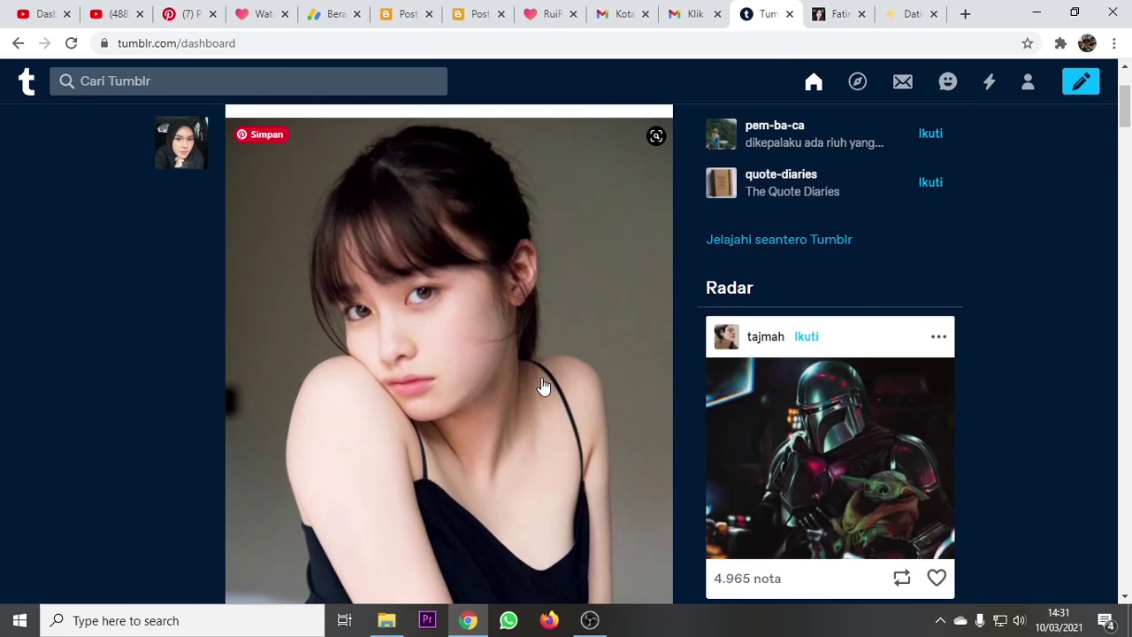
{"action": "scroll", "coordinate": [543, 387], "scroll_direction": "down", "scroll_amount": 6}
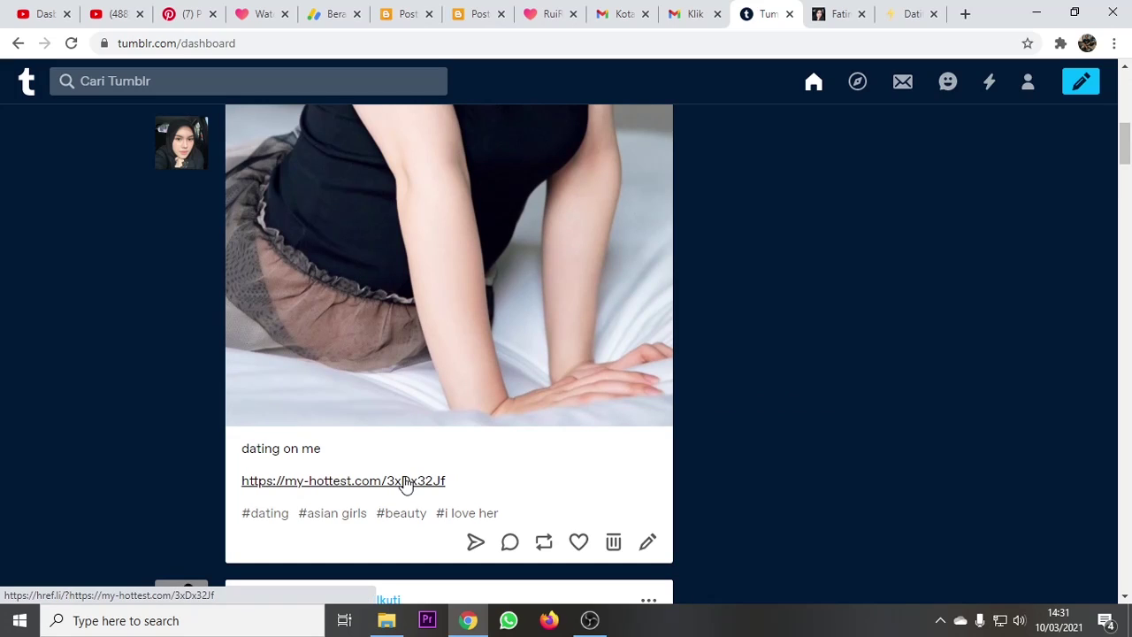
{"action": "left_click", "coordinate": [405, 482]}
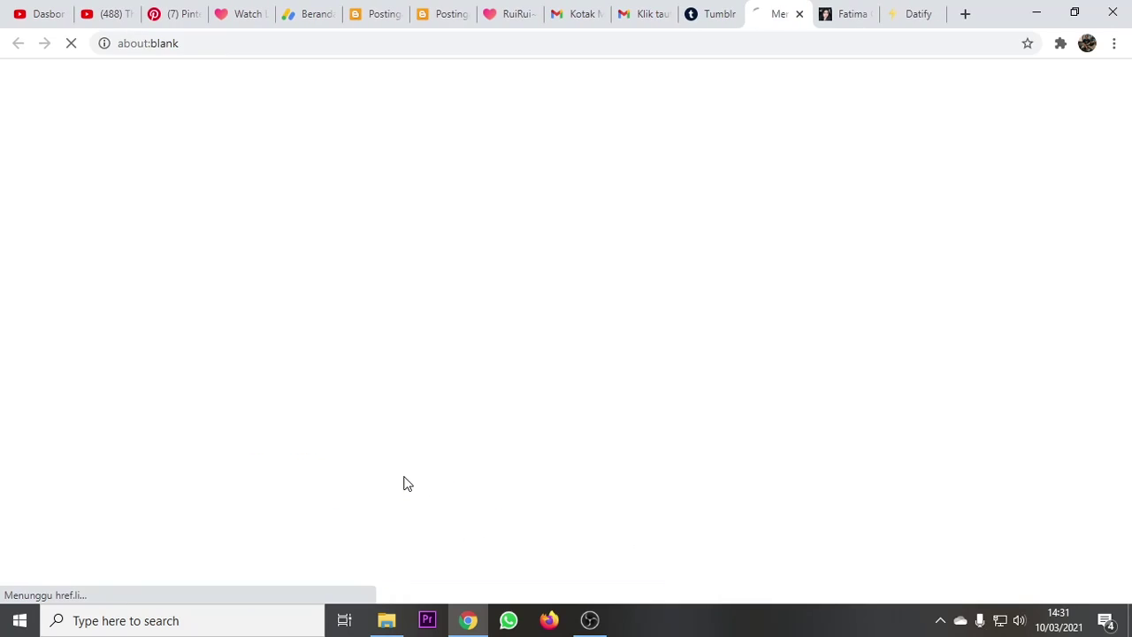
{"action": "left_click", "coordinate": [716, 25]}
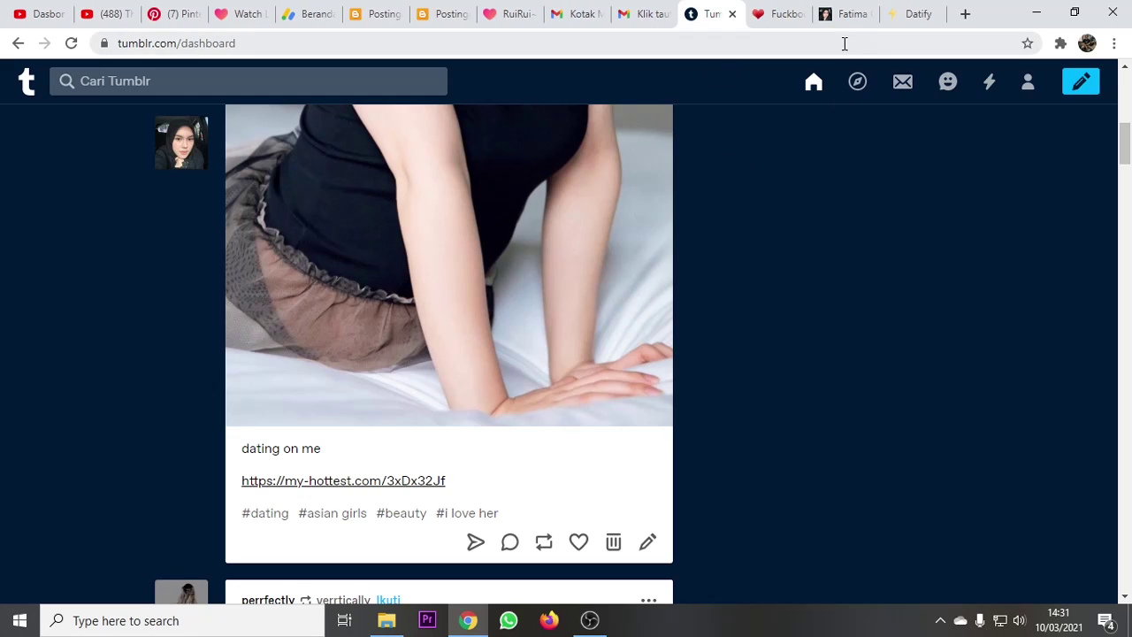
{"action": "left_click", "coordinate": [790, 18]}
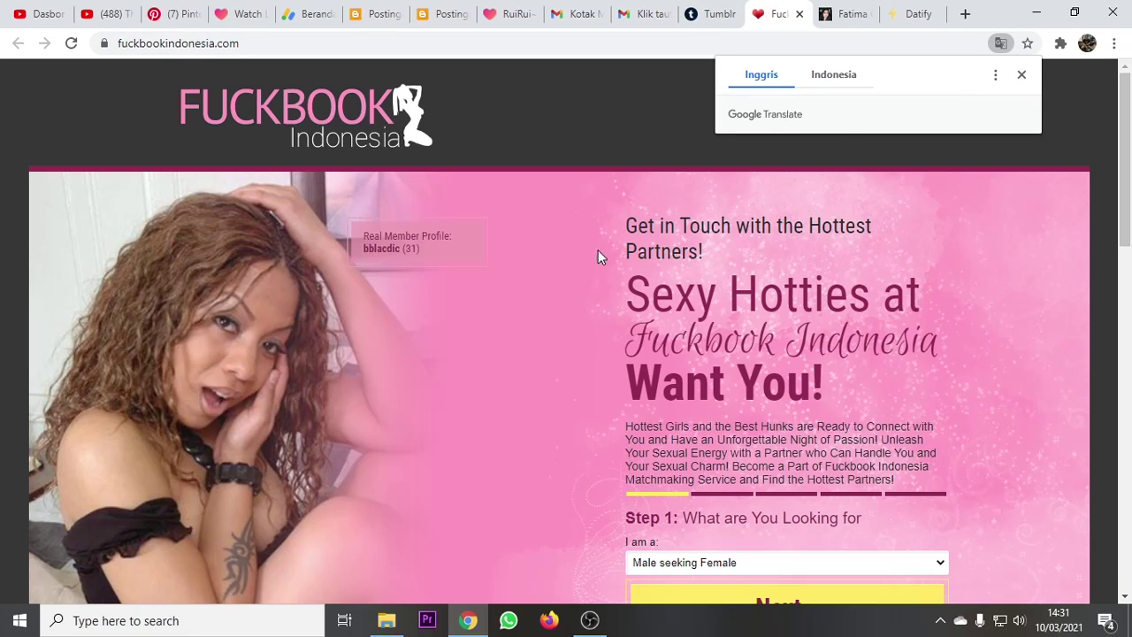
{"action": "left_click", "coordinate": [713, 15]}
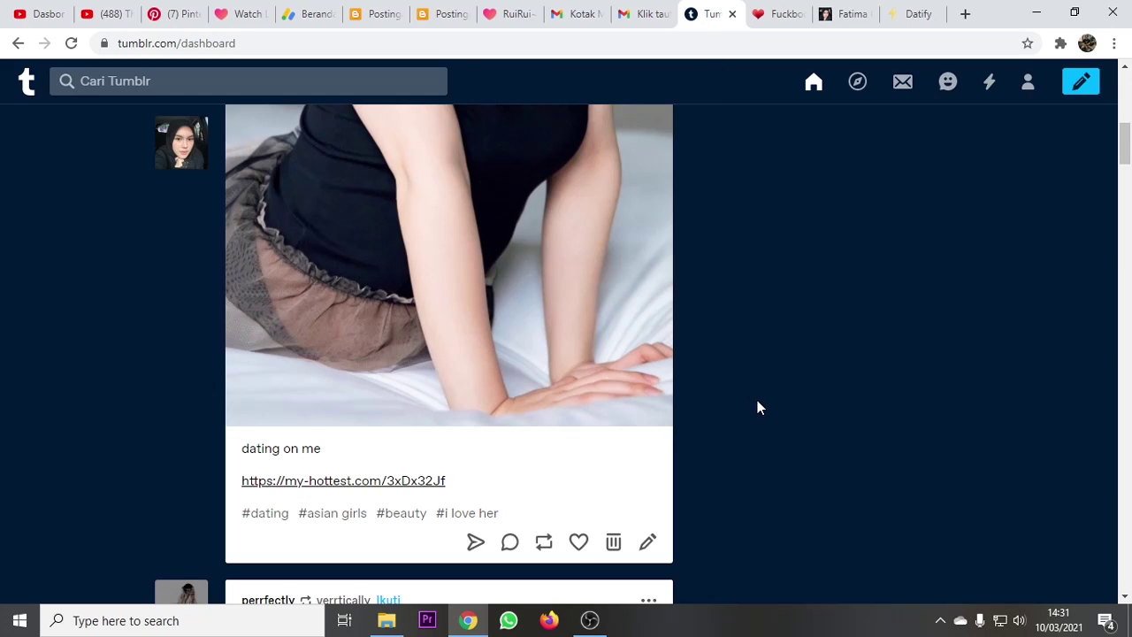
{"action": "scroll", "coordinate": [757, 408], "scroll_direction": "up", "scroll_amount": 3}
{"action": "scroll", "coordinate": [757, 408], "scroll_direction": "up", "scroll_amount": 3}
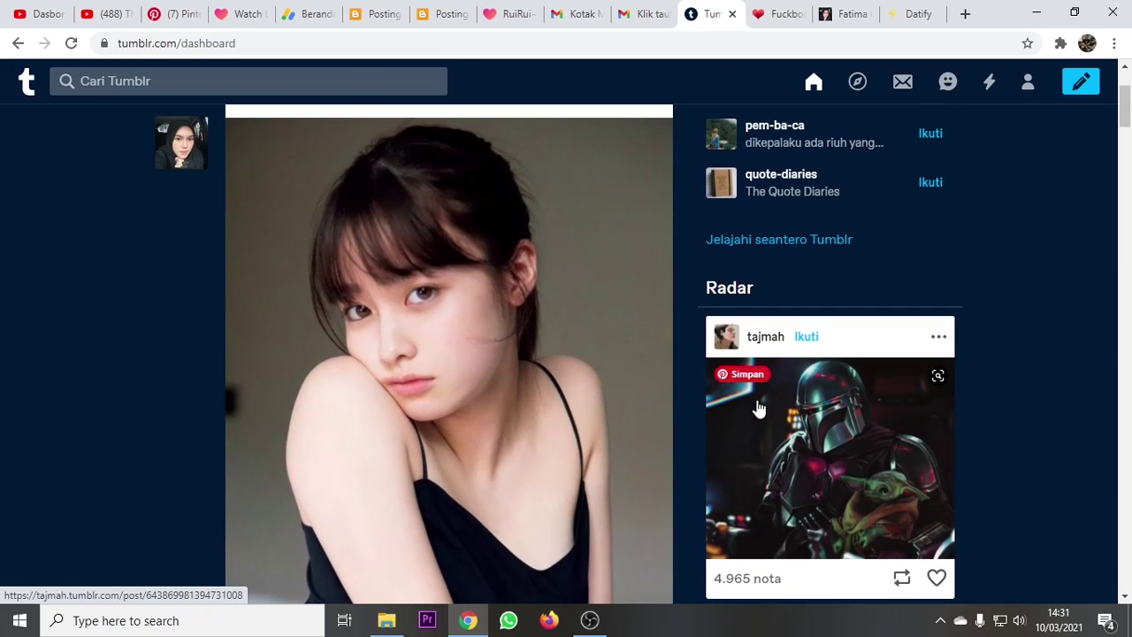
Follow the suggested blogs quote-diaries, pem-ba-ca, thoughtkick, introvertedmebook and the next one offered in the Tumblr dashboard
{"action": "left_click", "coordinate": [931, 182]}
{"action": "left_click", "coordinate": [924, 135]}
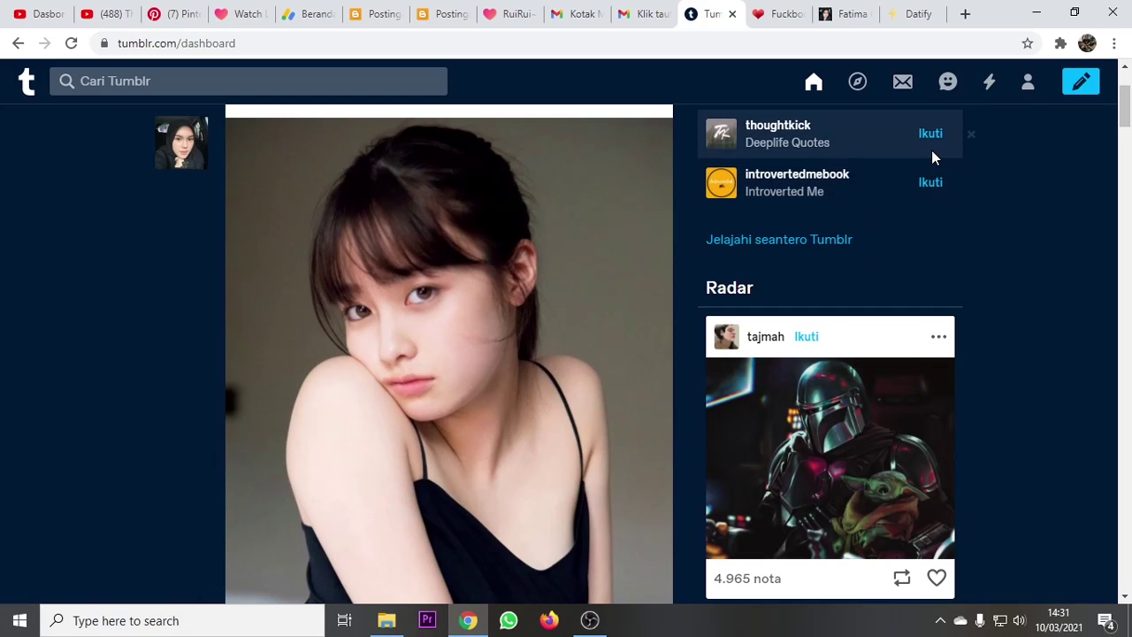
{"action": "left_click", "coordinate": [930, 138]}
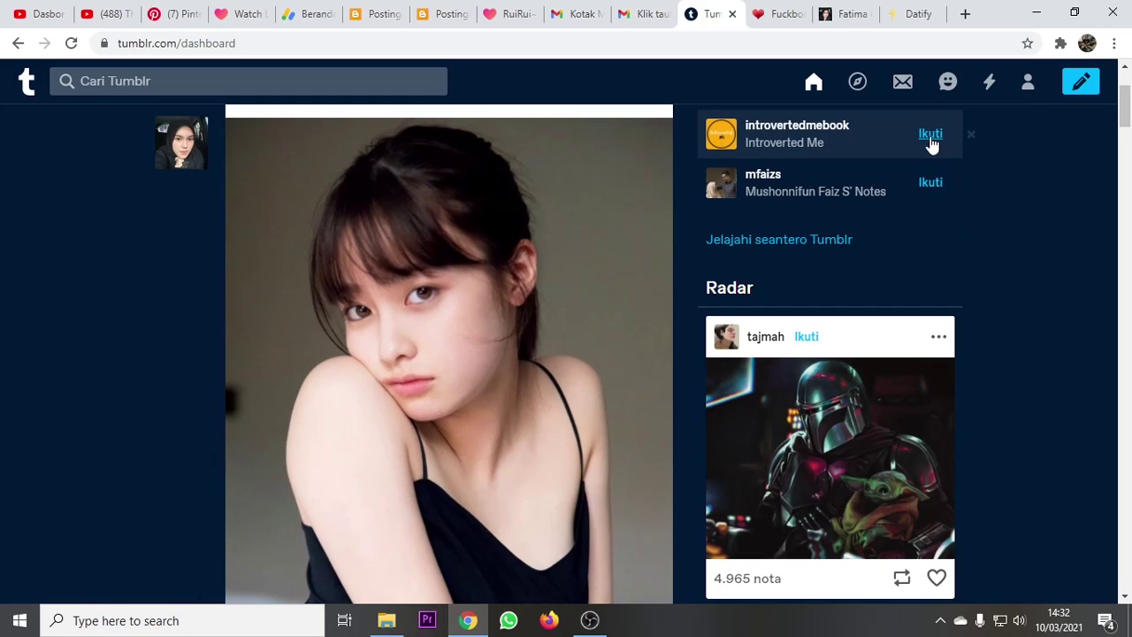
{"action": "left_click", "coordinate": [932, 142]}
{"action": "left_click", "coordinate": [929, 144]}
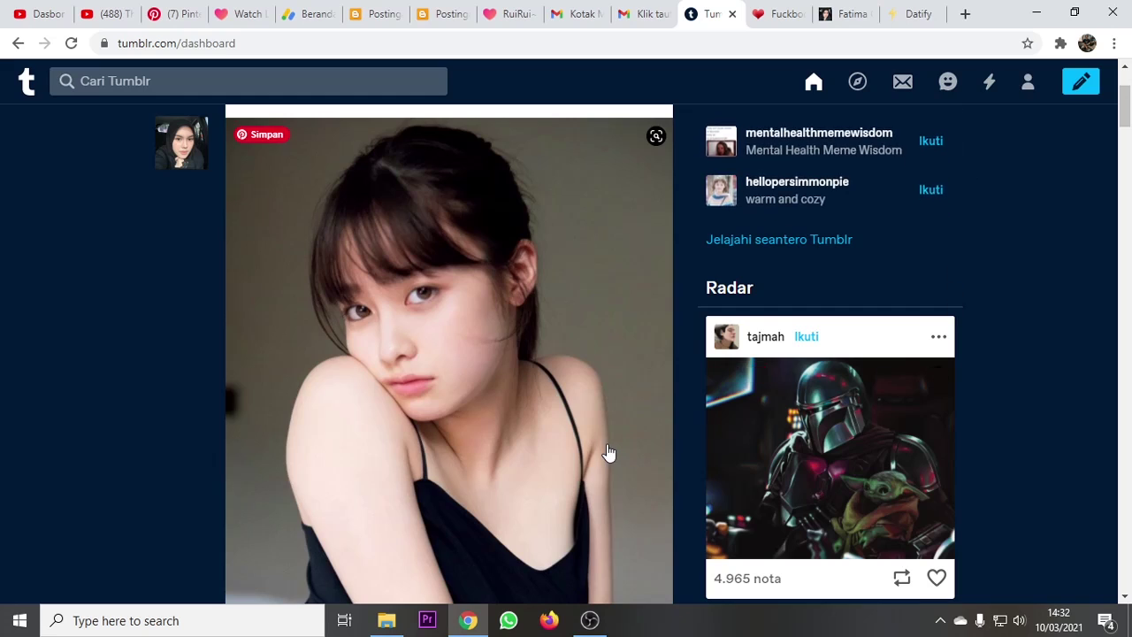
Look over the published "dating on me" post, check the Pinterest "face me" board, and return to the Tumblr dashboard
{"action": "scroll", "coordinate": [619, 453], "scroll_direction": "up", "scroll_amount": 2}
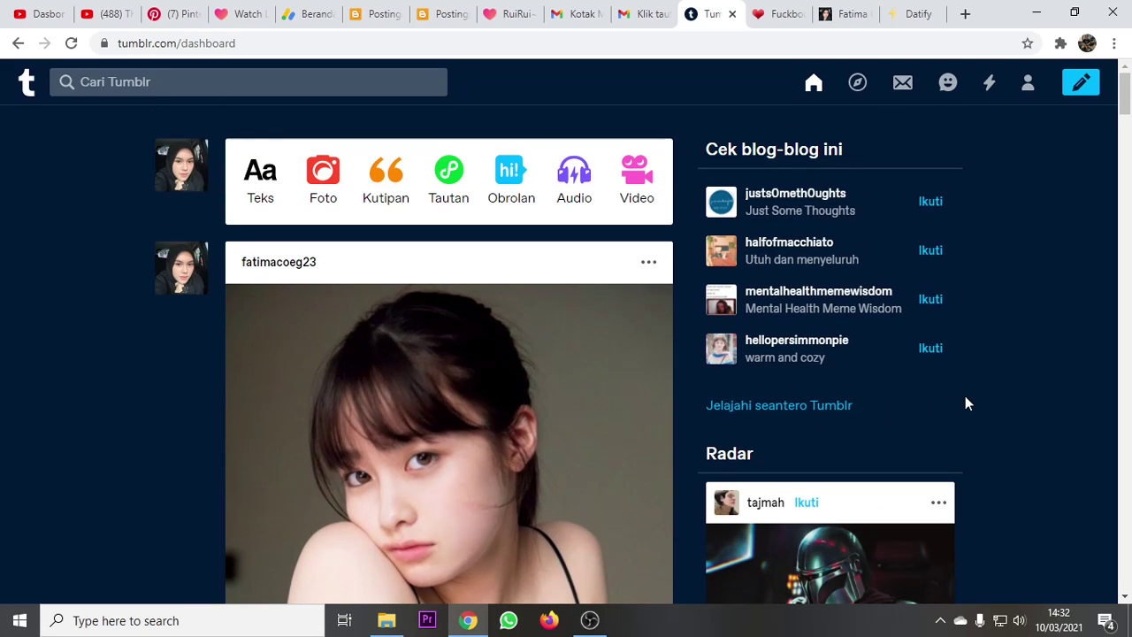
{"action": "scroll", "coordinate": [967, 404], "scroll_direction": "down", "scroll_amount": 6}
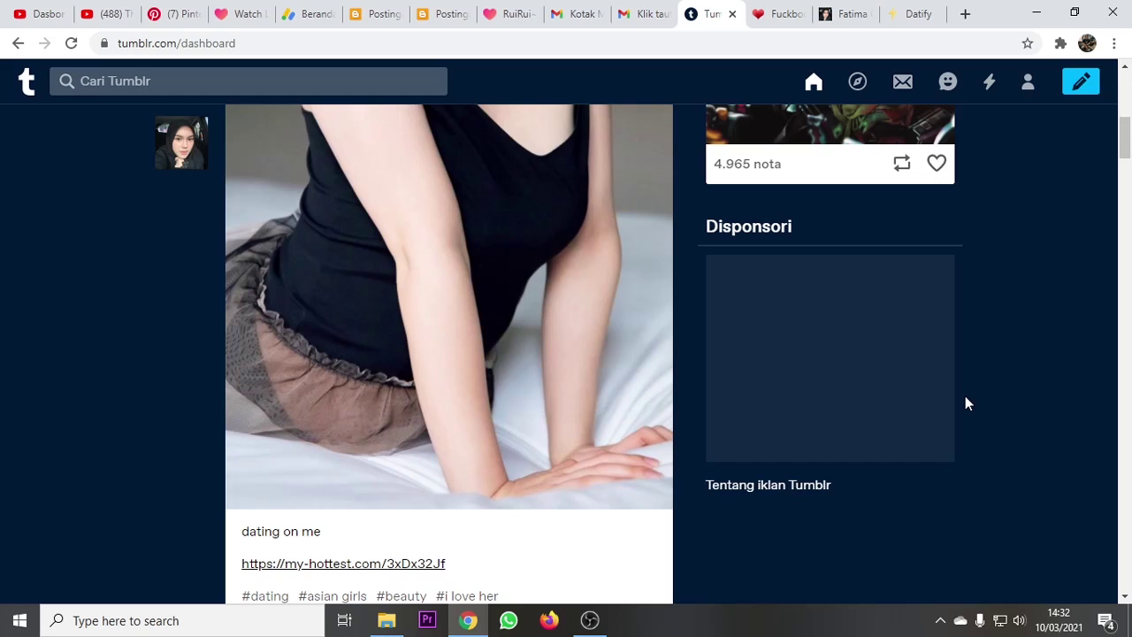
{"action": "scroll", "coordinate": [948, 410], "scroll_direction": "up", "scroll_amount": 6}
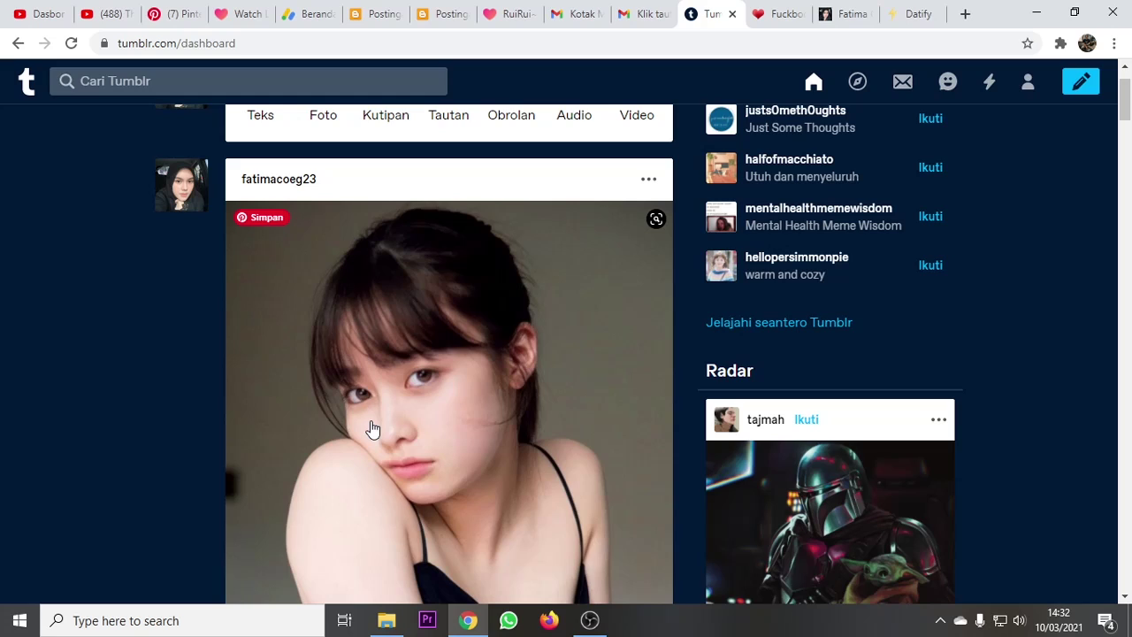
{"action": "left_click", "coordinate": [172, 13]}
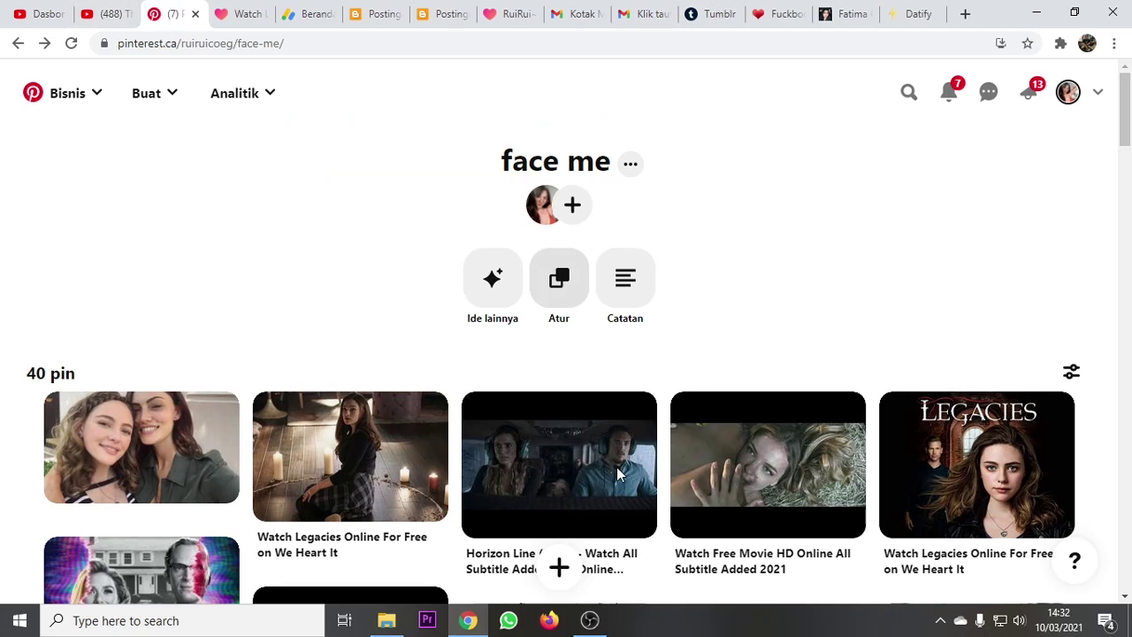
{"action": "left_click", "coordinate": [721, 24]}
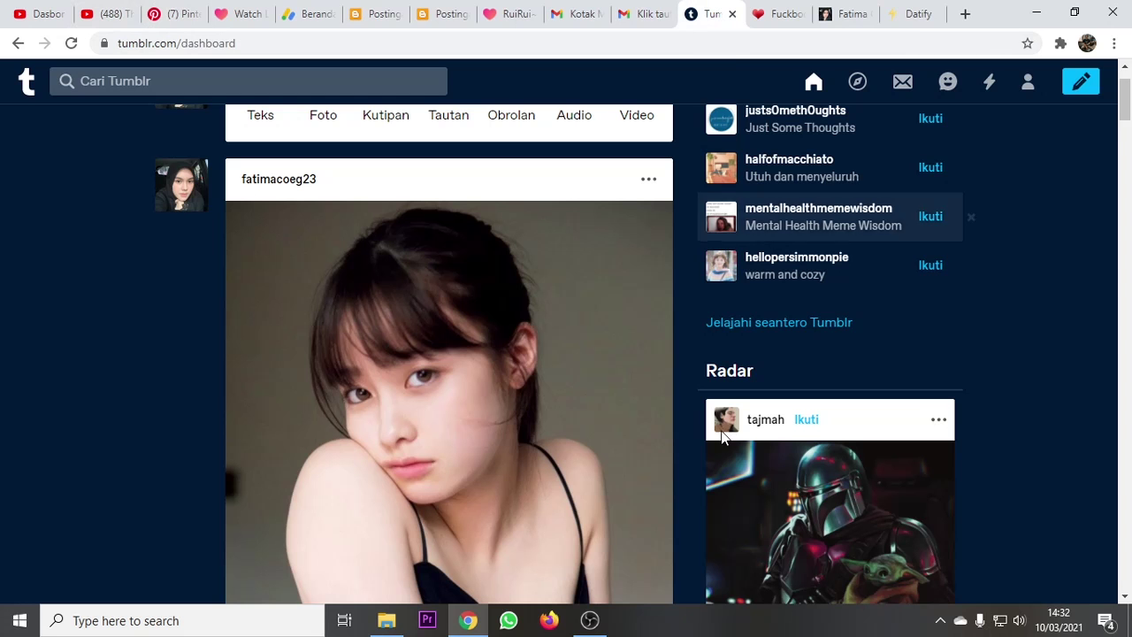
View the published post's photo enlarged, close it, and review the post's caption, link and tags
{"action": "left_click", "coordinate": [475, 418]}
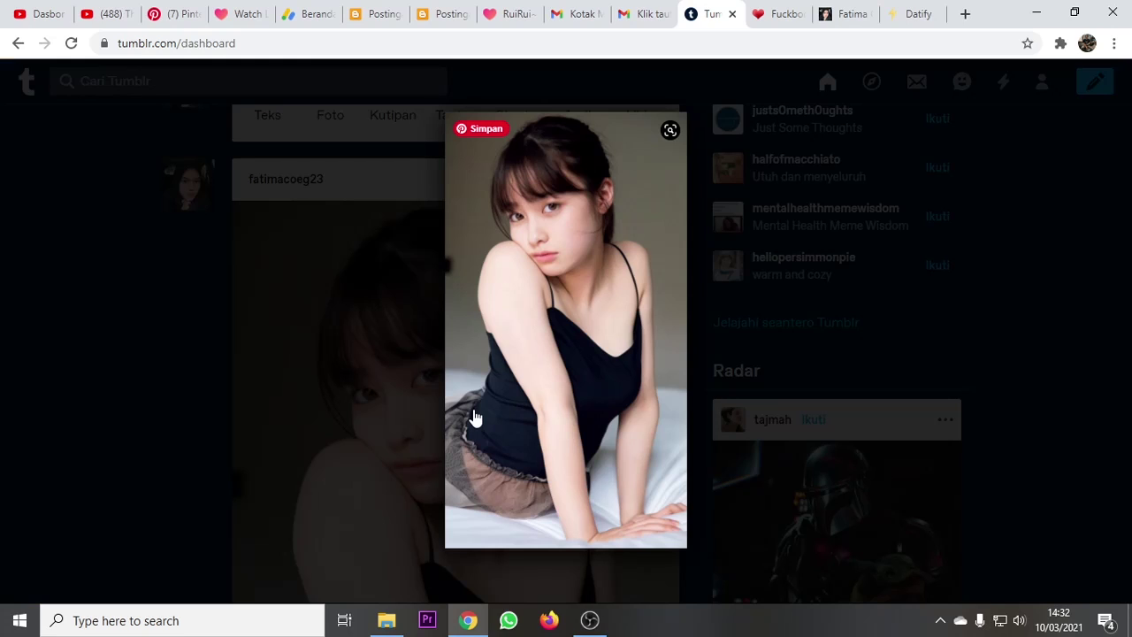
{"action": "left_click", "coordinate": [432, 367]}
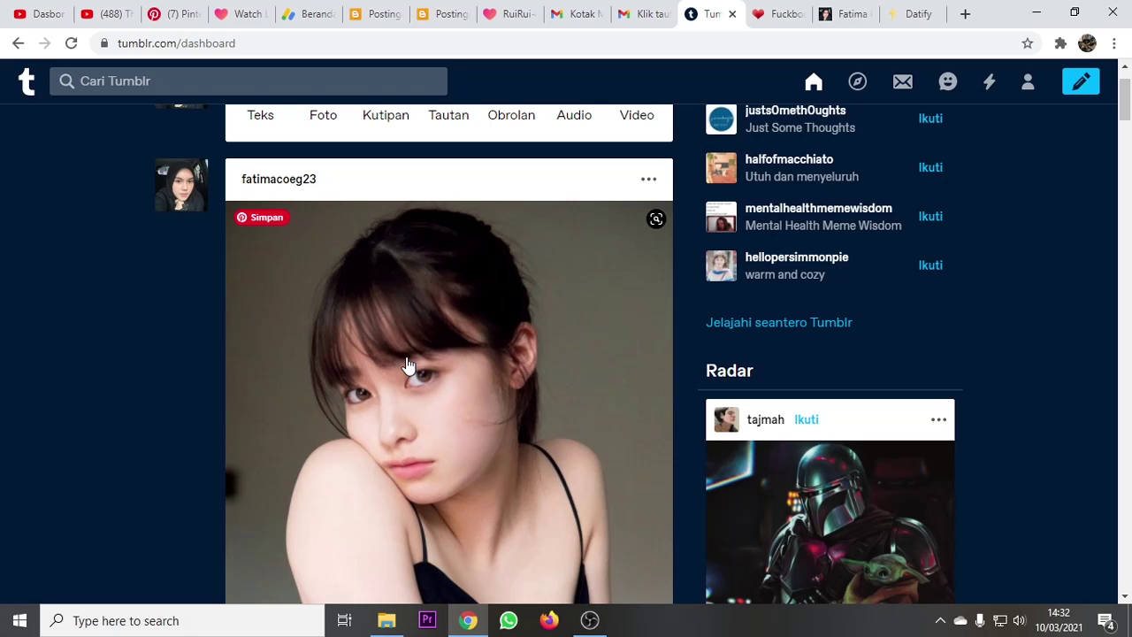
{"action": "scroll", "coordinate": [475, 415], "scroll_direction": "down", "scroll_amount": 6}
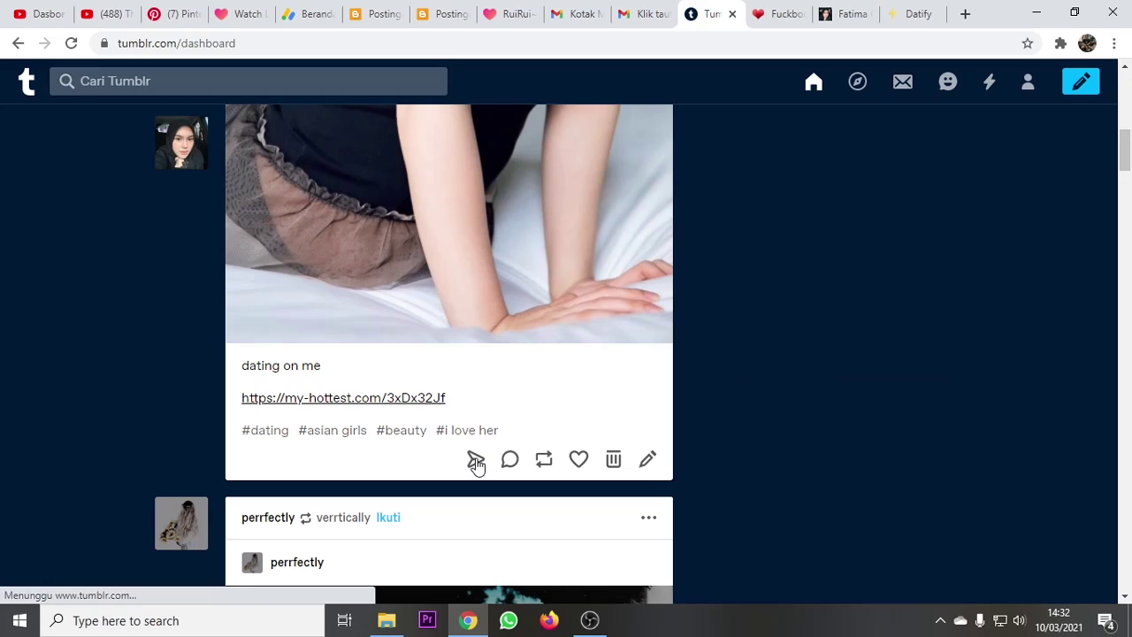
{"action": "scroll", "coordinate": [477, 464], "scroll_direction": "up", "scroll_amount": 3}
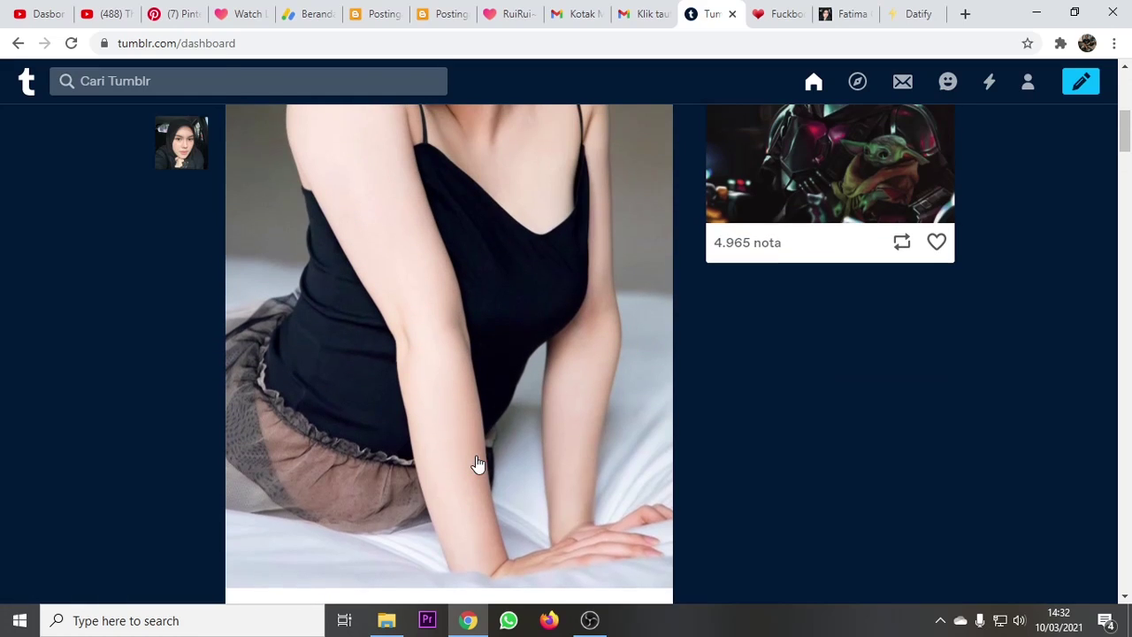
Switch to Pinterest, start a new pin, and open the website address entry for saving an image from a site
{"action": "left_click", "coordinate": [174, 15]}
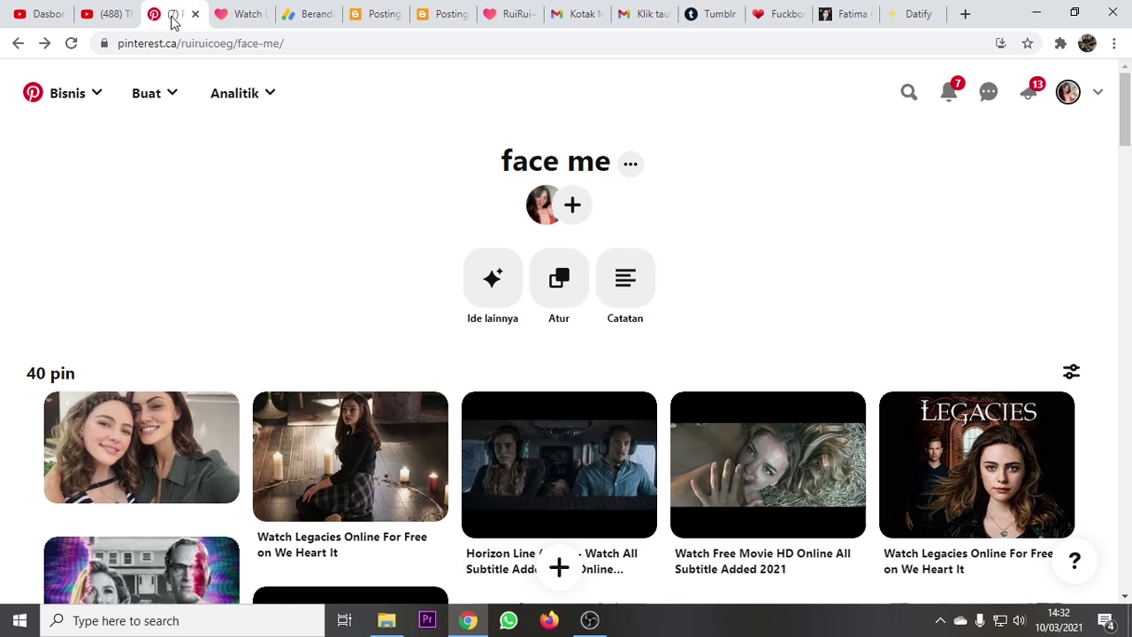
{"action": "left_click", "coordinate": [165, 103]}
{"action": "left_click", "coordinate": [152, 143]}
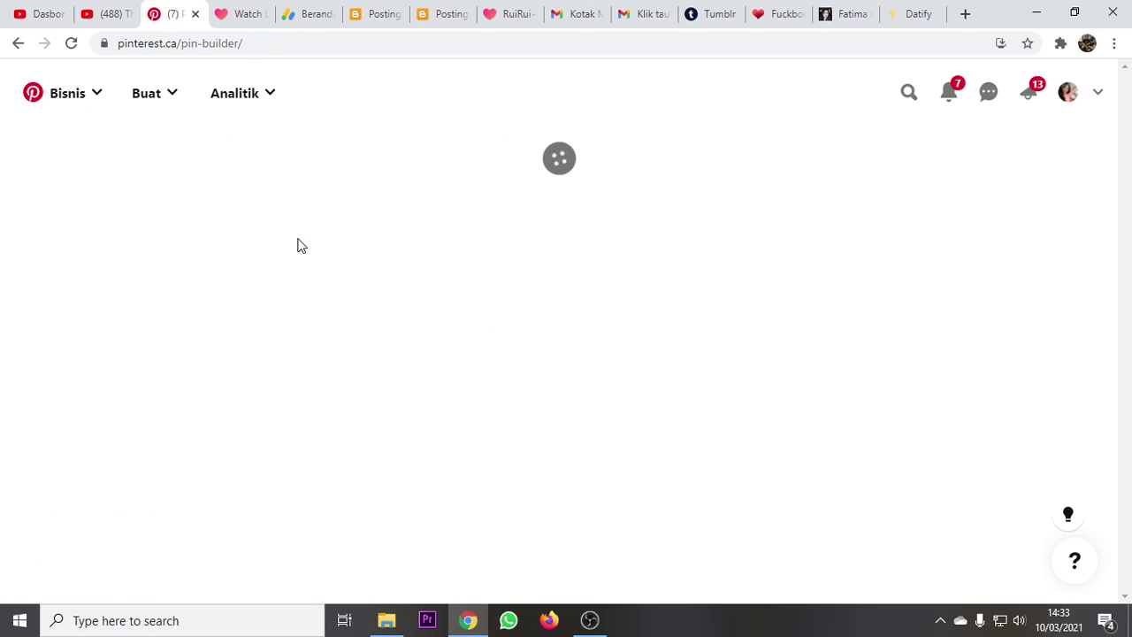
{"action": "scroll", "coordinate": [337, 310], "scroll_direction": "down", "scroll_amount": 2}
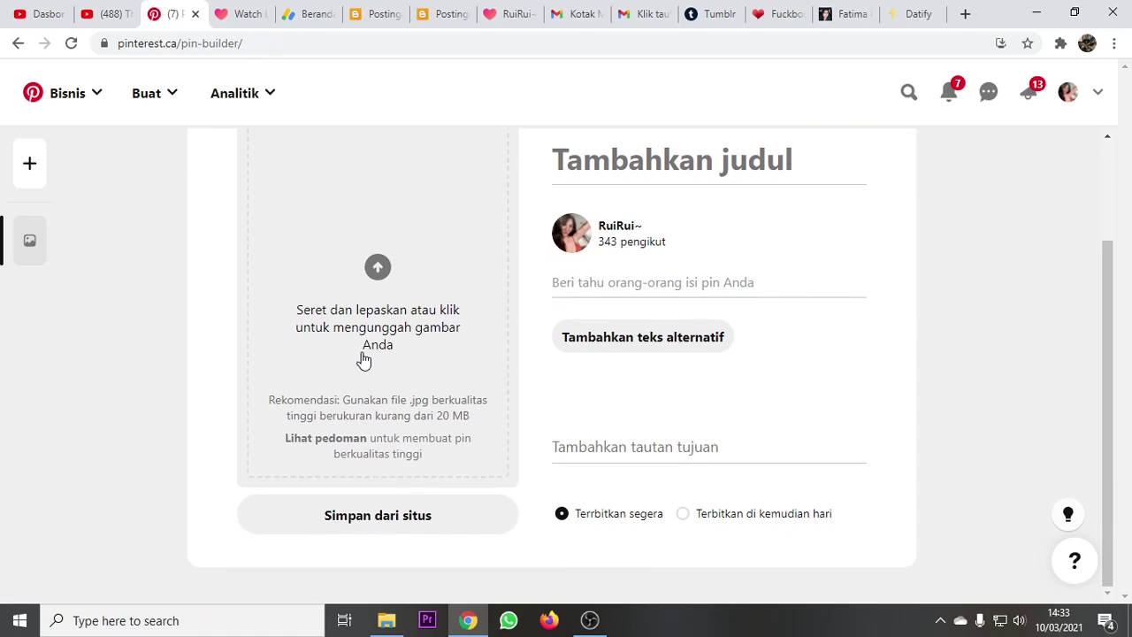
{"action": "left_click", "coordinate": [398, 521]}
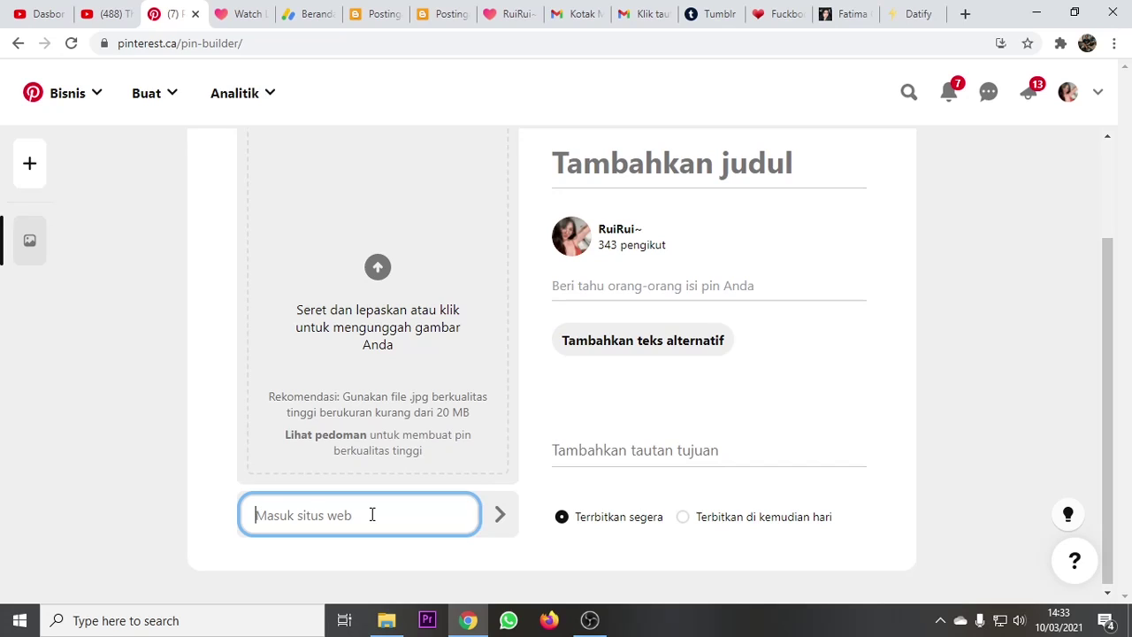
Go back to the Tumblr dashboard and look through the published photo post from its image to its caption
{"action": "left_click", "coordinate": [705, 15]}
{"action": "scroll", "coordinate": [619, 496], "scroll_direction": "up", "scroll_amount": 5}
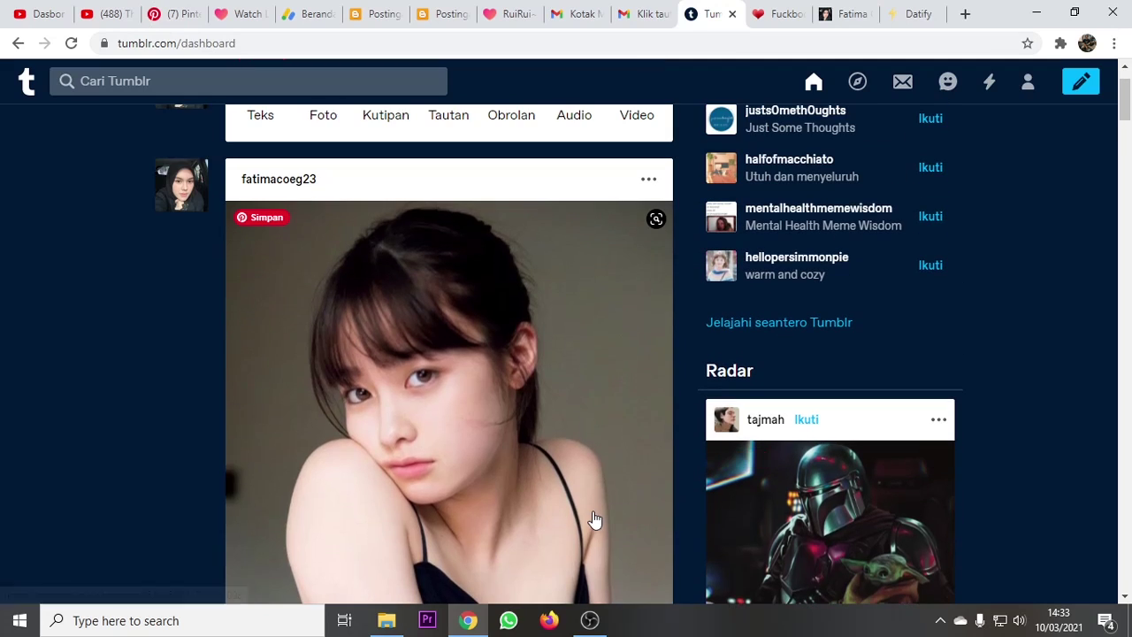
{"action": "scroll", "coordinate": [505, 442], "scroll_direction": "down", "scroll_amount": 5}
{"action": "scroll", "coordinate": [521, 374], "scroll_direction": "up", "scroll_amount": 5}
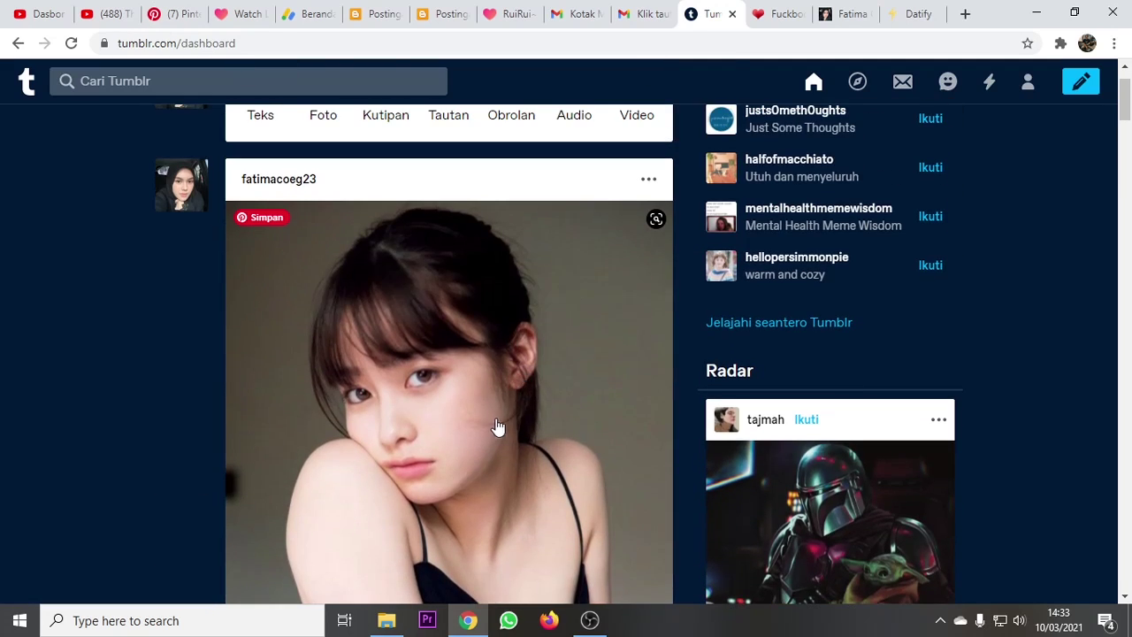